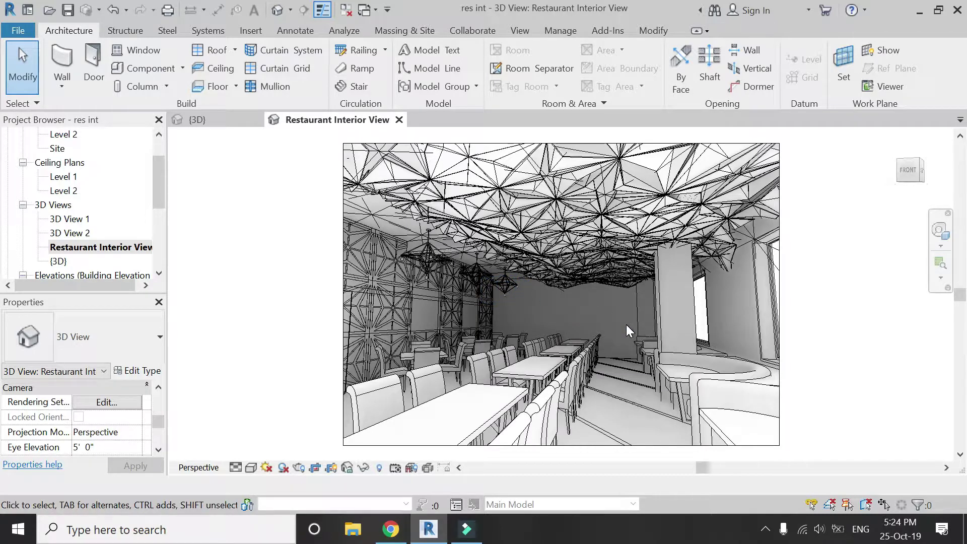
- Configure the restaurant interior rendering with Draft quality, 75 DPI printer resolution and the Interior: Artificial only lighting scheme
left_click(299, 468)
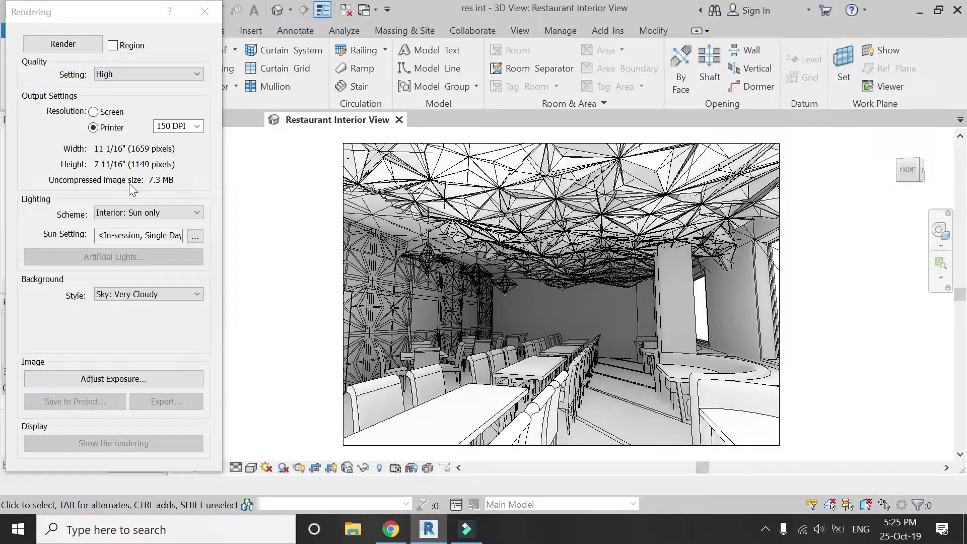
left_click(134, 74)
left_click(143, 82)
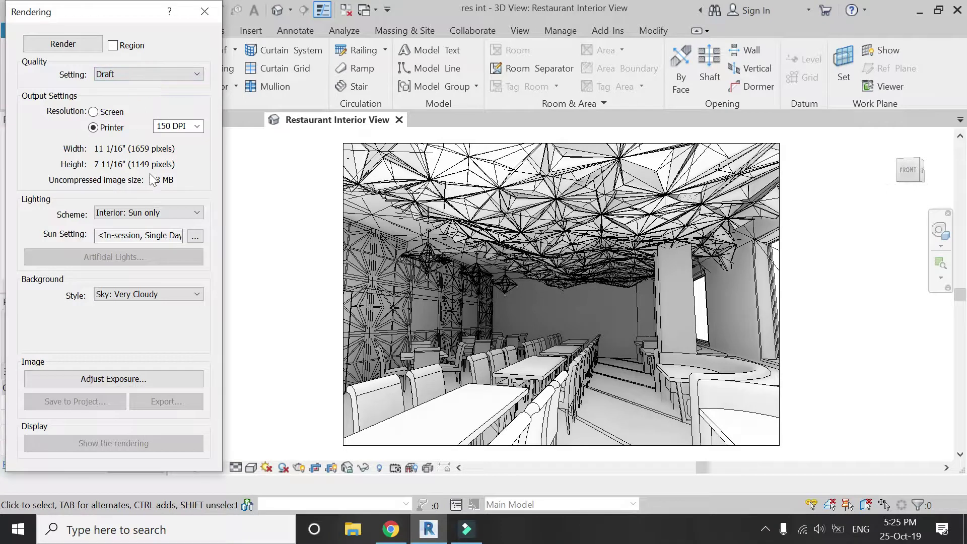
left_click(197, 126)
left_click(173, 136)
left_click(169, 218)
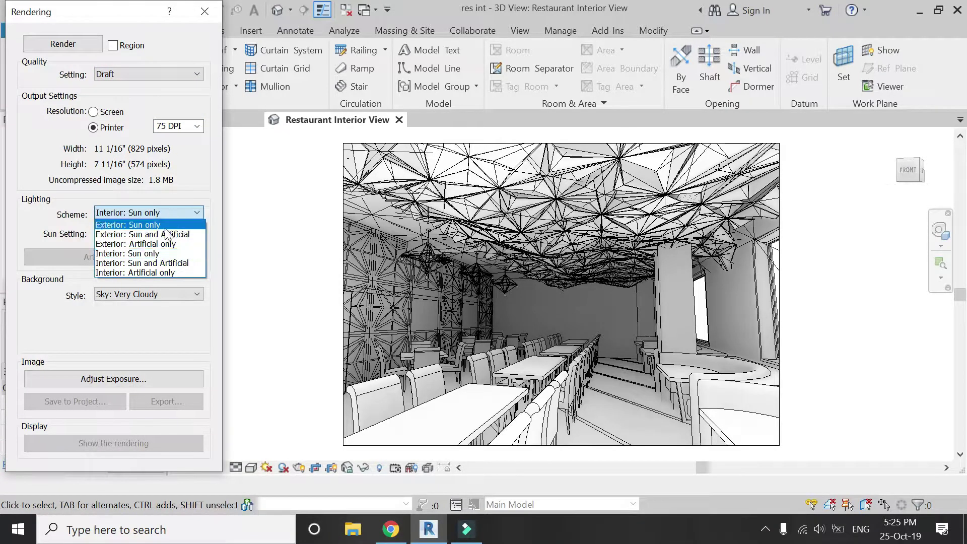
left_click(151, 273)
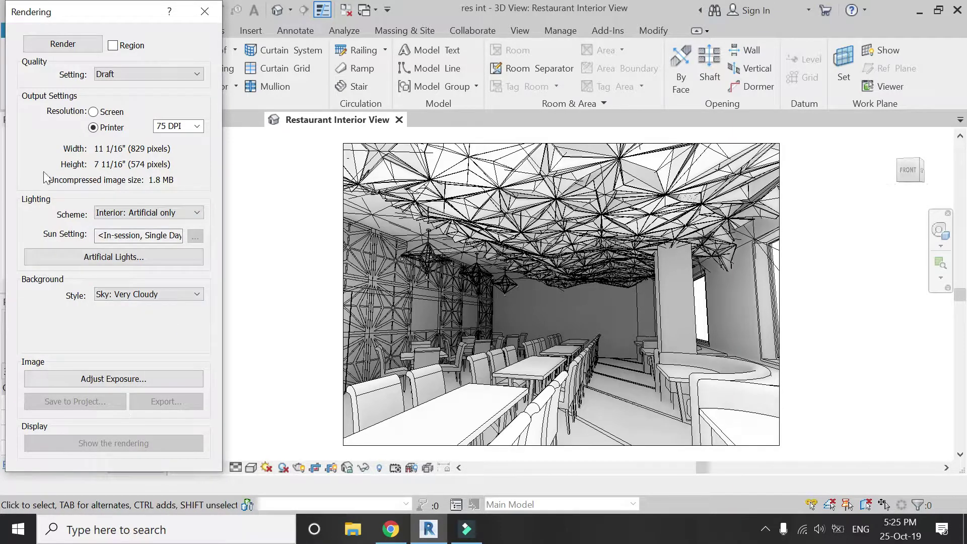
- Run a test render of the restaurant interior view, stop it partway and close the rendering settings
left_click(63, 44)
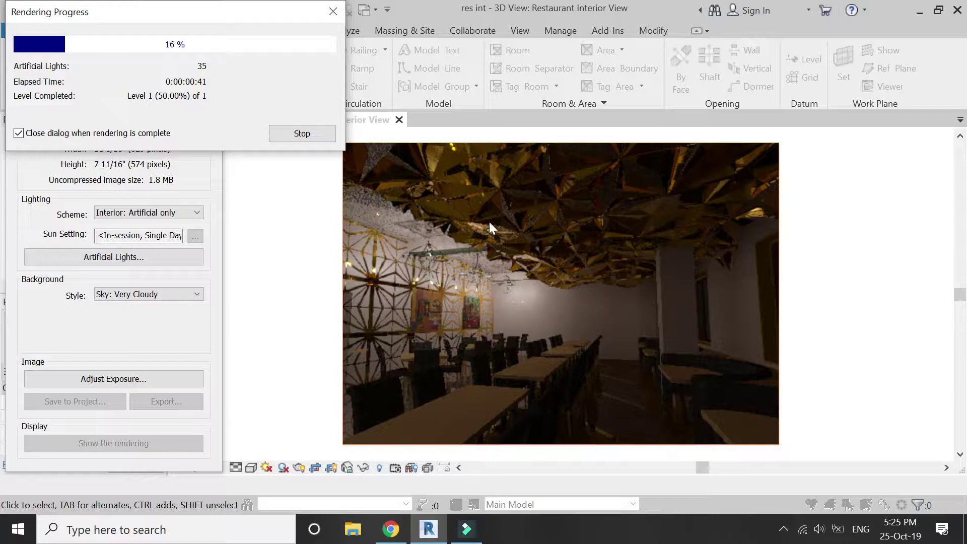
left_click(302, 133)
left_click(518, 265)
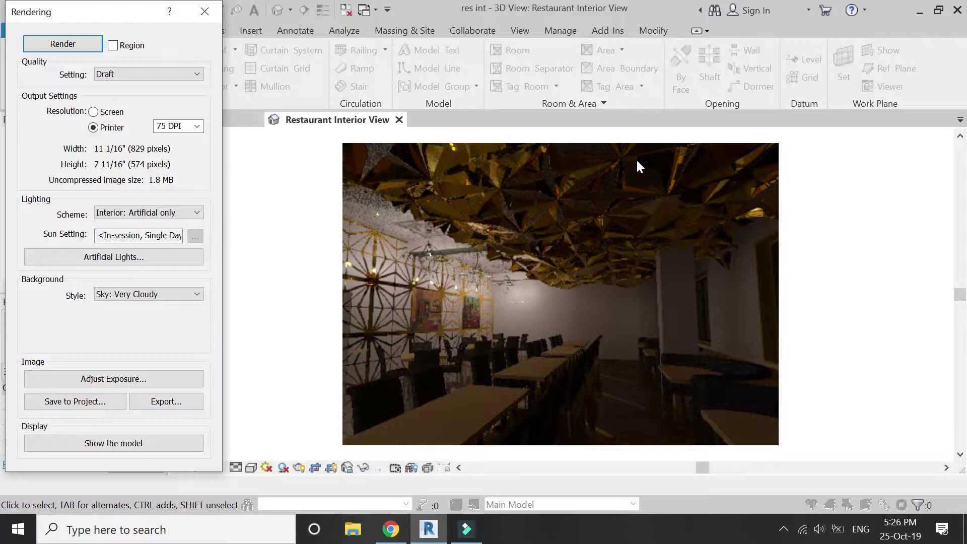
left_click(204, 11)
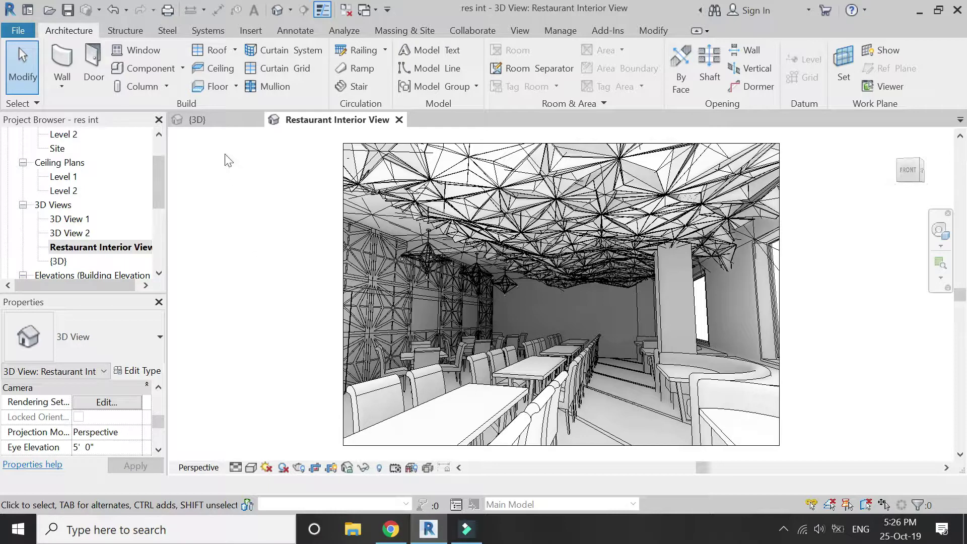
- Open the {3D} view and enable its section box
left_click(216, 121)
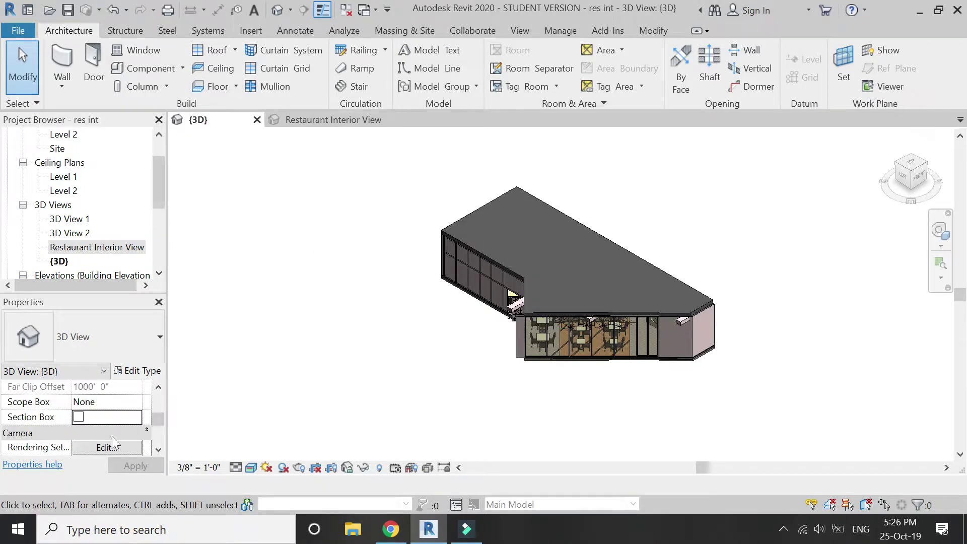
scroll(132, 428, "down", 2)
scroll(132, 429, "down", 3)
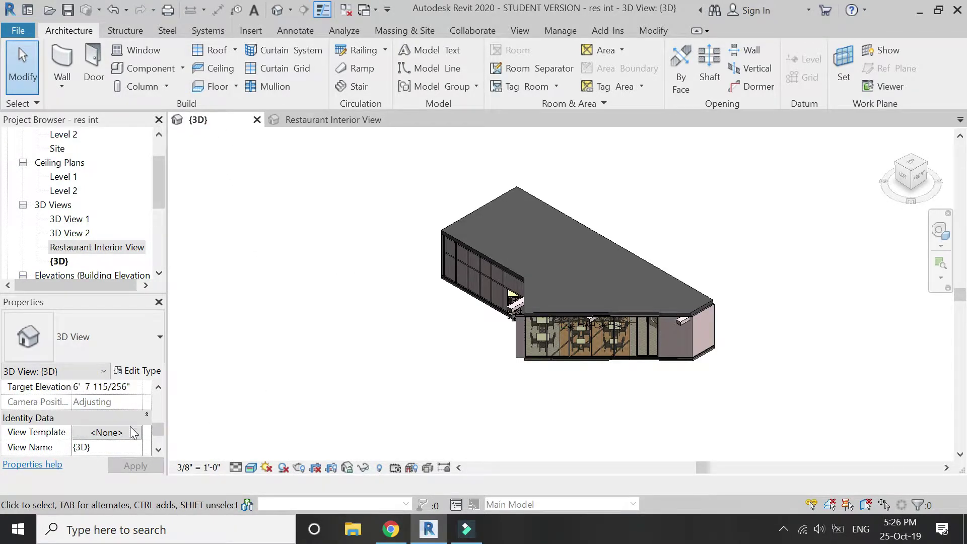
scroll(133, 427, "down", 2)
scroll(132, 429, "down", 3)
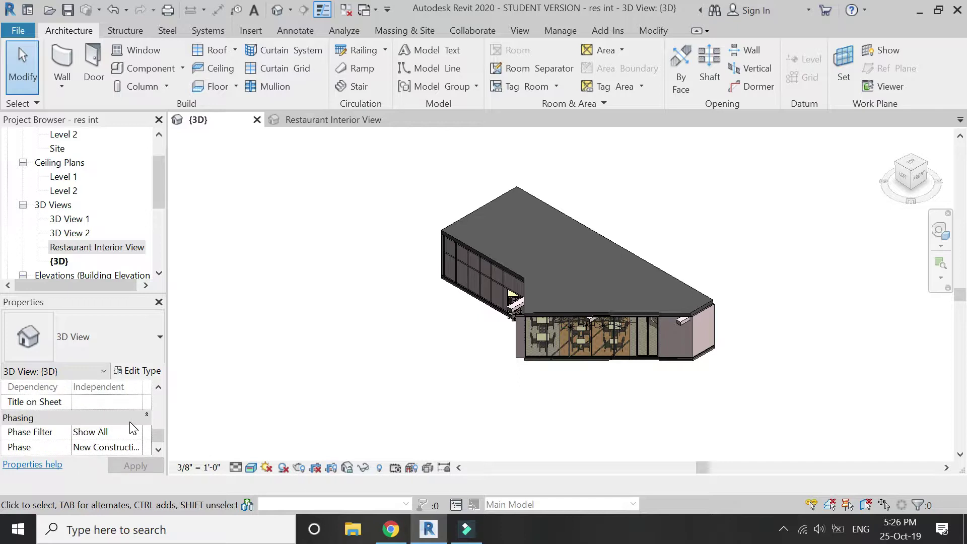
scroll(133, 429, "up", 8)
scroll(133, 428, "up", 3)
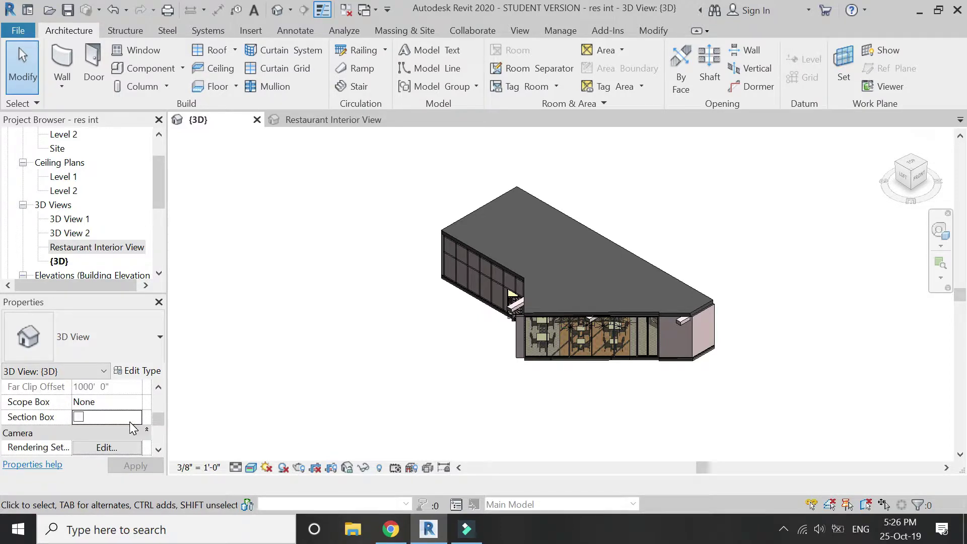
left_click(78, 417)
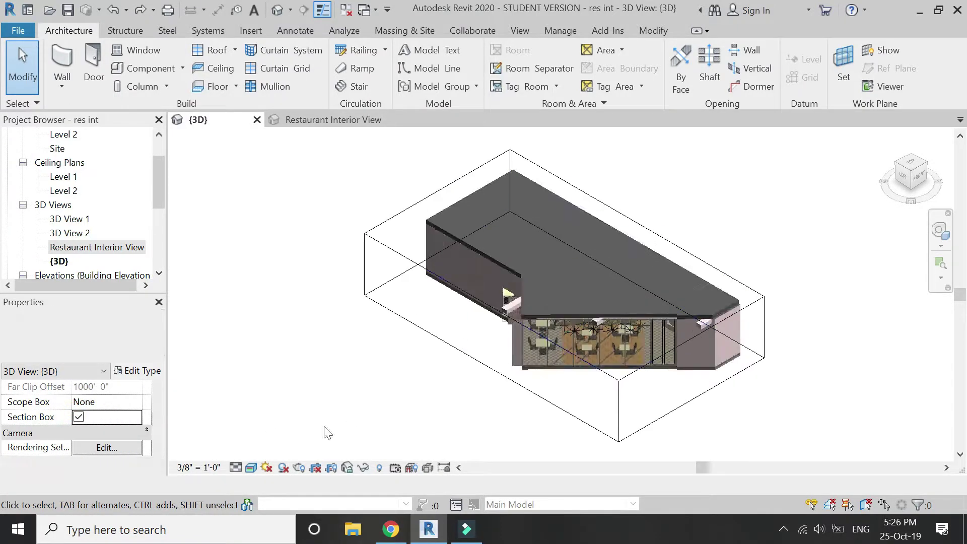
- Raise the section box's bottom face to just below the roof and show the cut model from the bottom
left_click(462, 361)
scroll(526, 344, "up", 2)
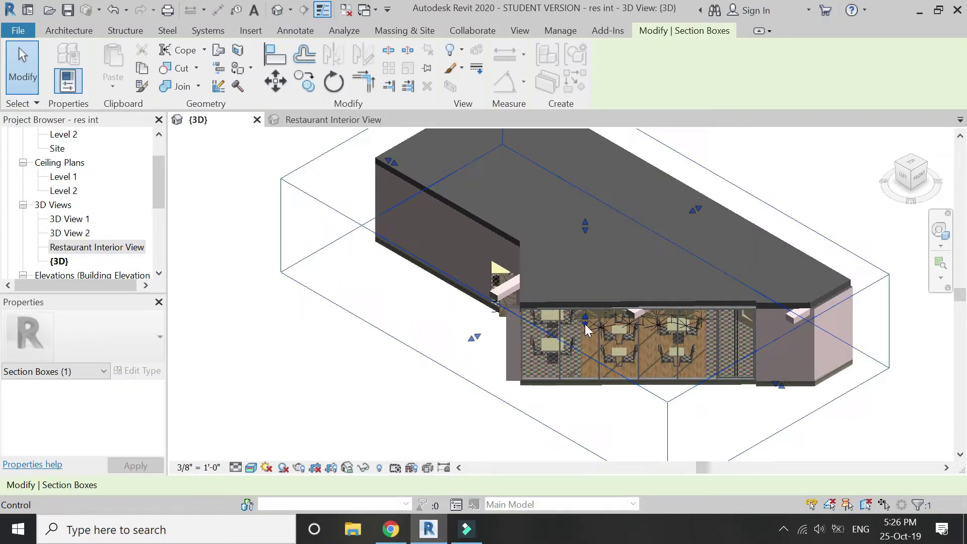
left_click_drag(585, 260, 587, 256)
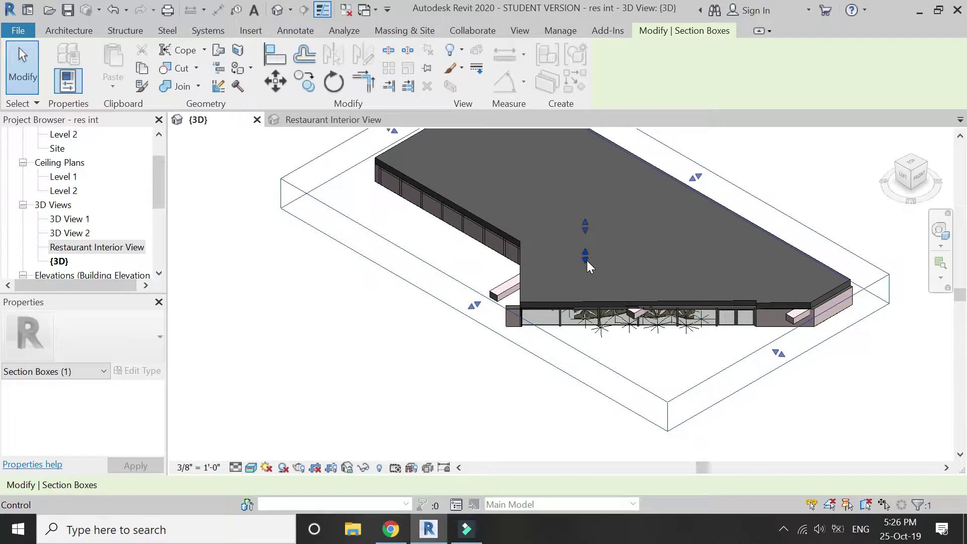
left_click_drag(585, 261, 582, 241)
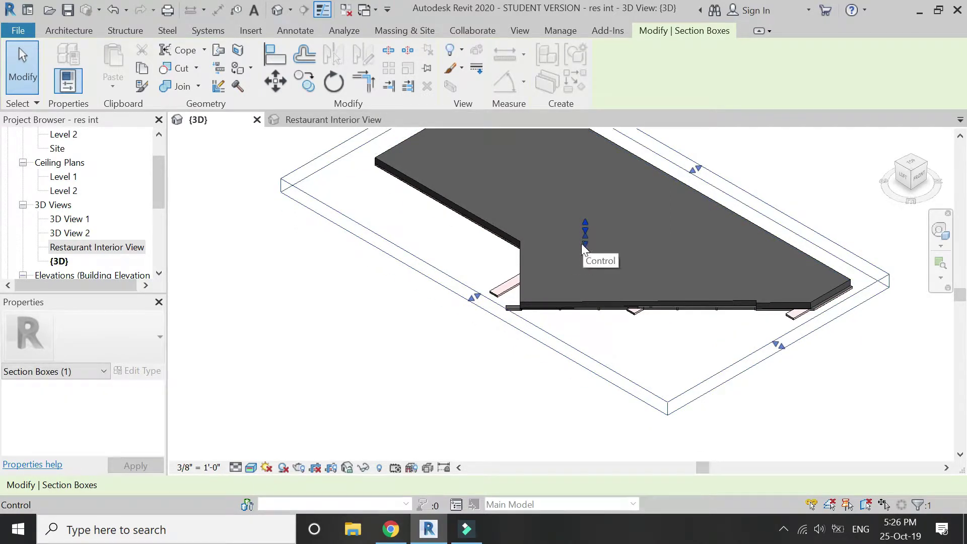
left_click(909, 186)
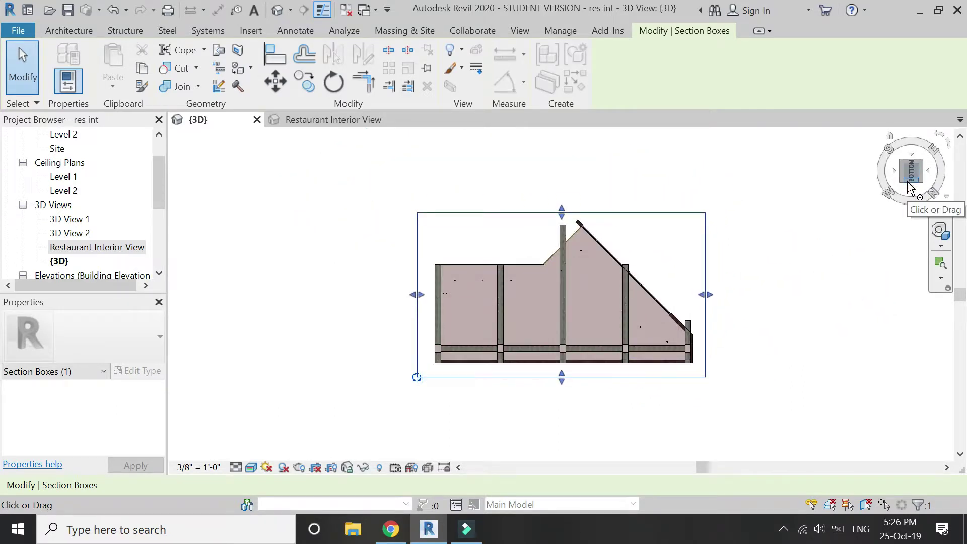
scroll(493, 325, "up", 5)
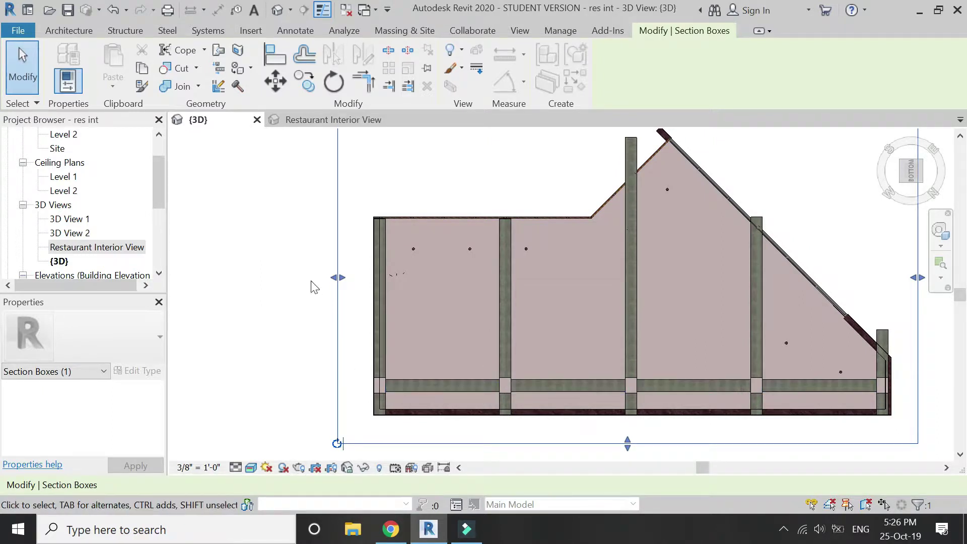
scroll(310, 271, "down", 1)
scroll(530, 328, "up", 3)
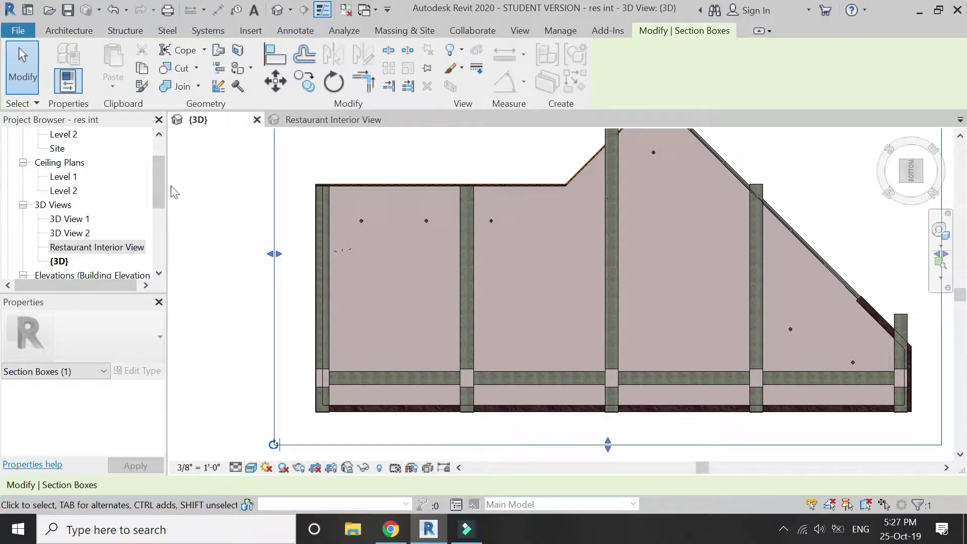
- Load the Ceiling Light - Flat Round family from the US Imperial library's Lighting, Architectural, Internal folder as a component
left_click(69, 30)
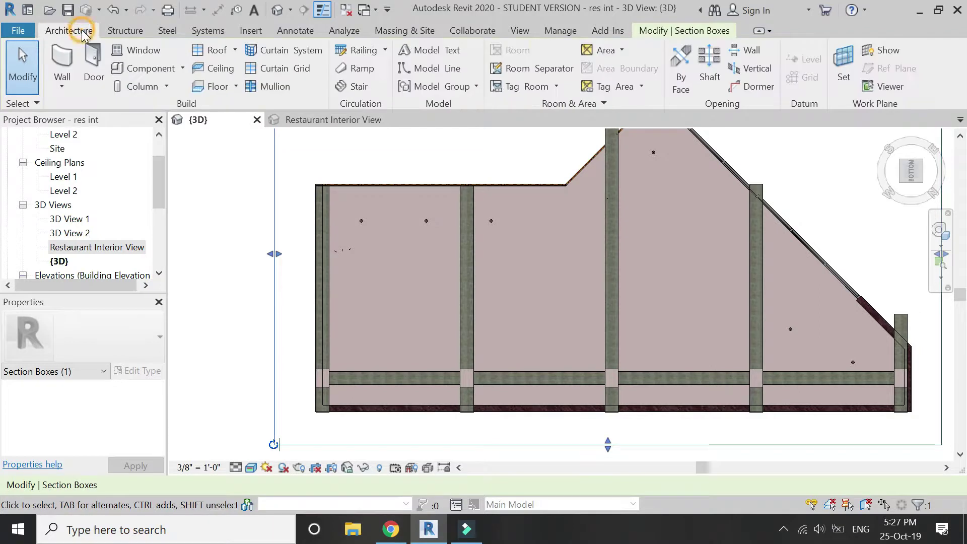
left_click(145, 76)
left_click(613, 81)
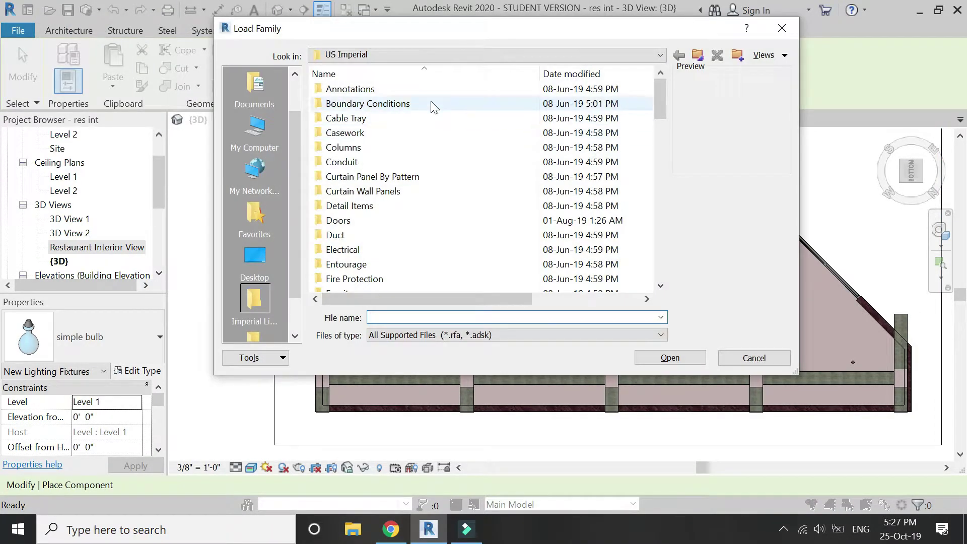
left_click(394, 147)
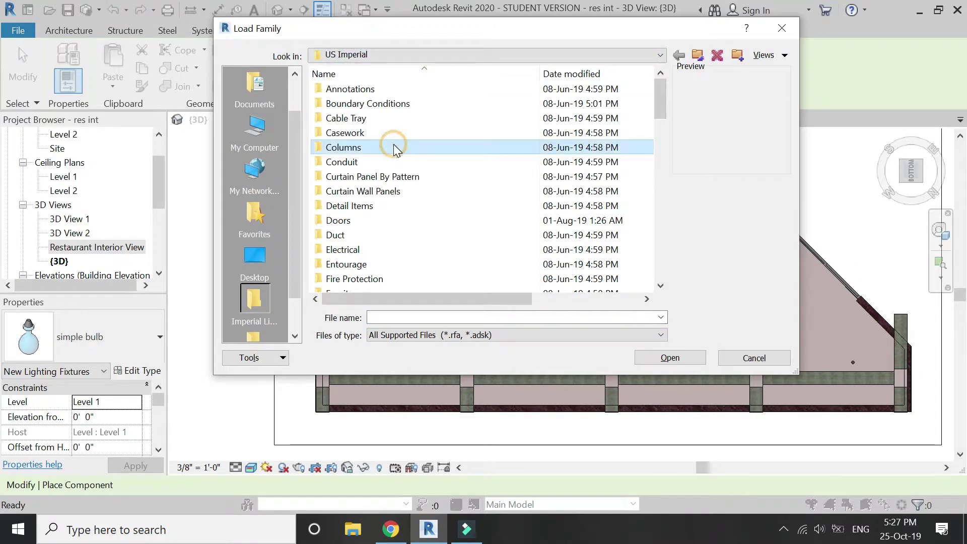
scroll(393, 144, "down", 5)
double_click(374, 88)
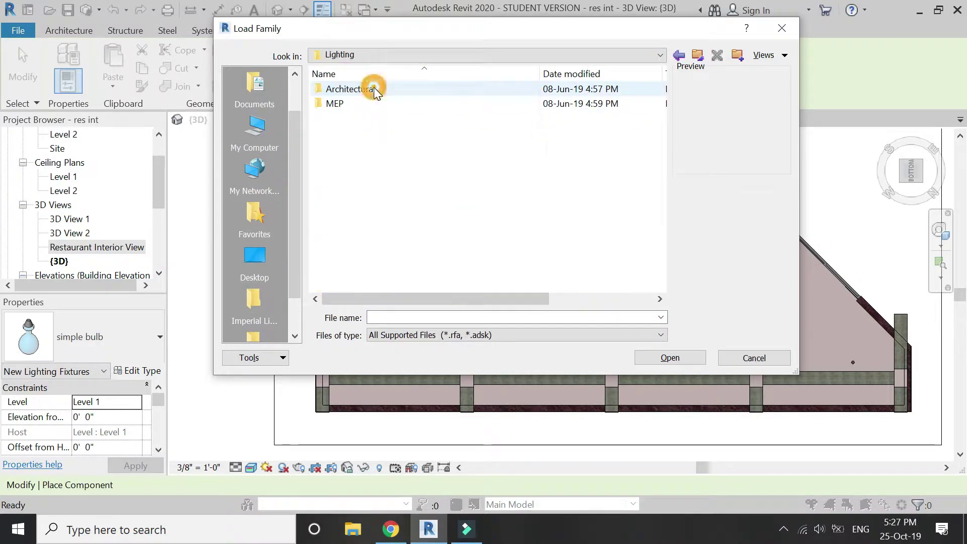
double_click(374, 90)
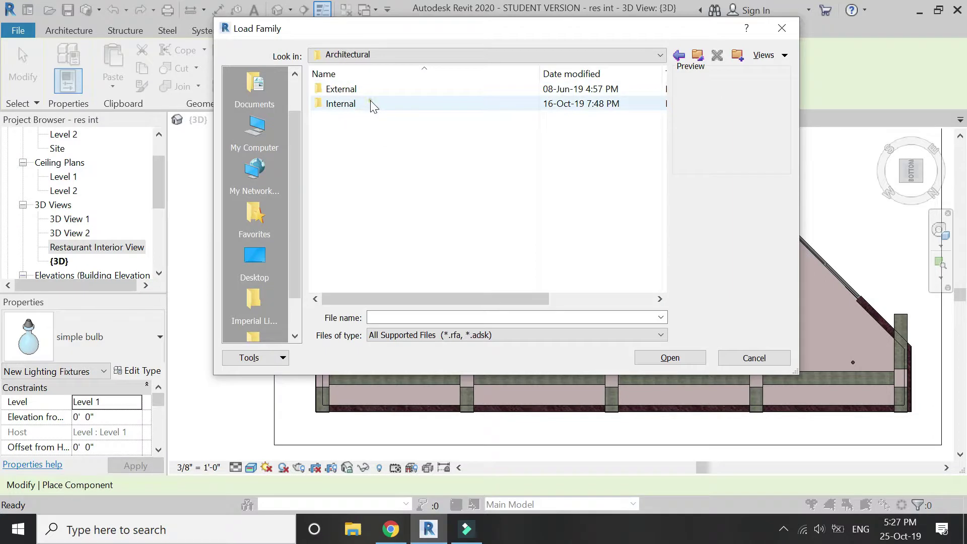
double_click(372, 104)
left_click(367, 91)
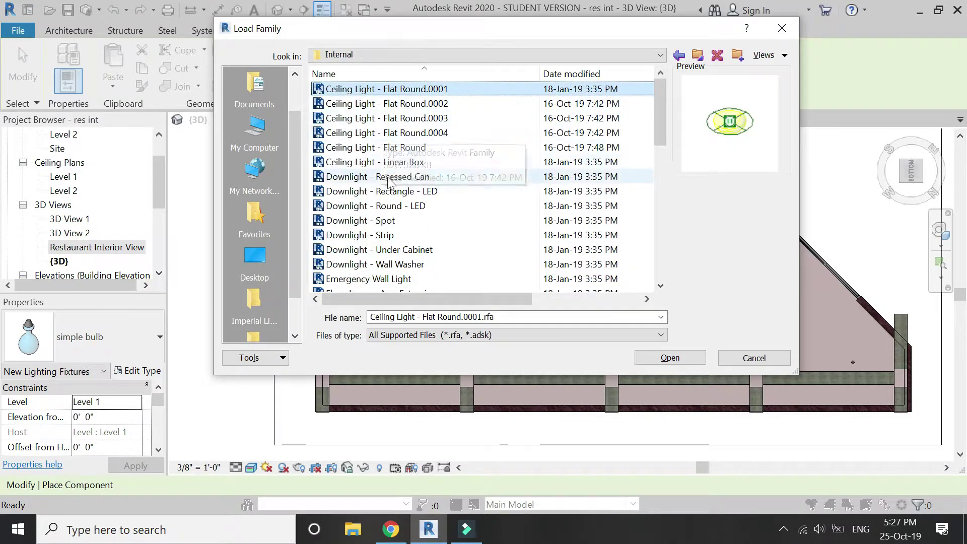
left_click(384, 147)
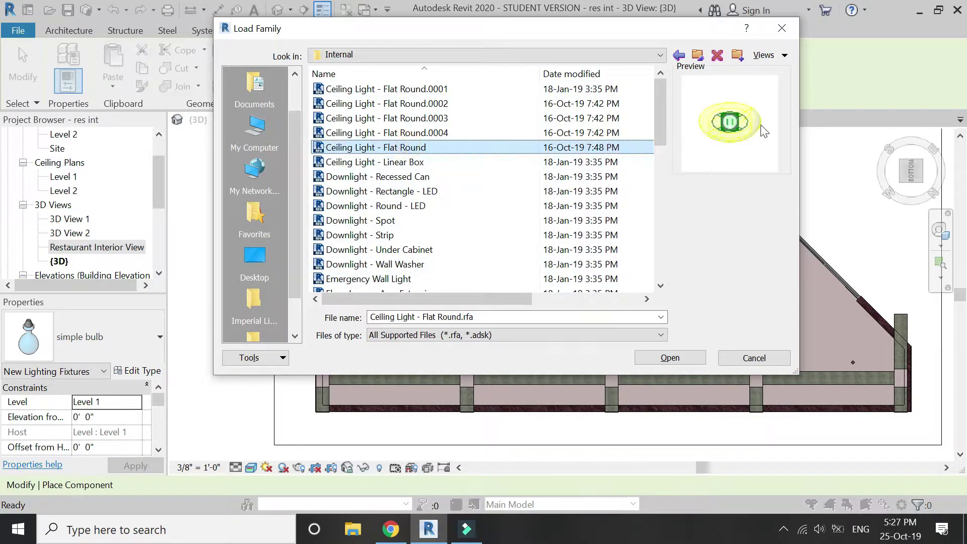
left_click(669, 358)
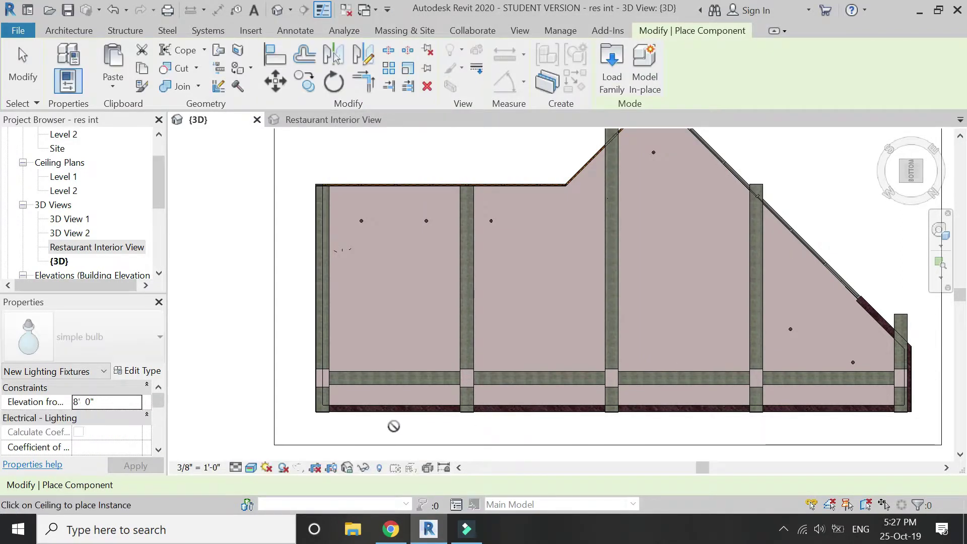
- Place one 60W - 120V flat round ceiling light in the ceiling strip beside the brick wall, about 2' 0" from the corner's side edge
scroll(344, 399, "up", 1)
scroll(345, 397, "up", 4)
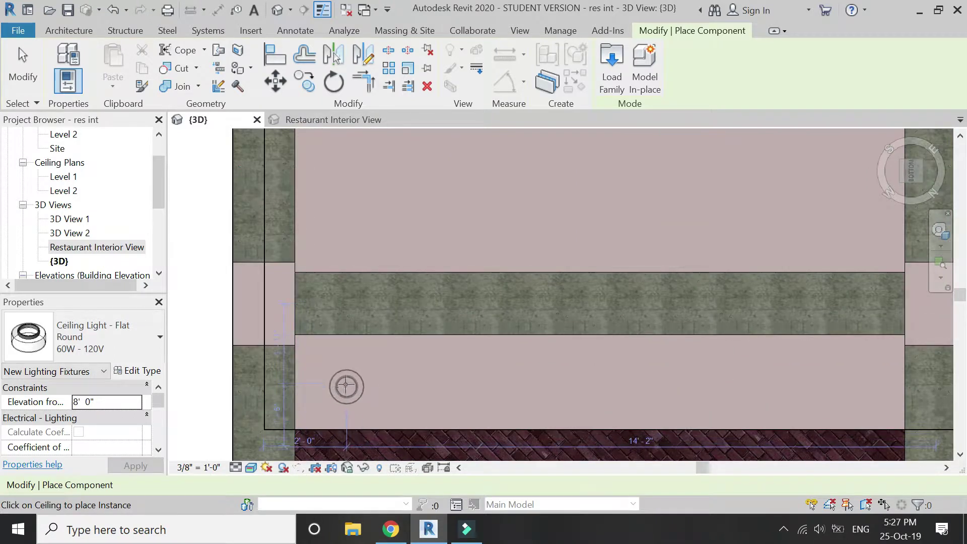
left_click(346, 383)
key("Escape")
key("Escape")
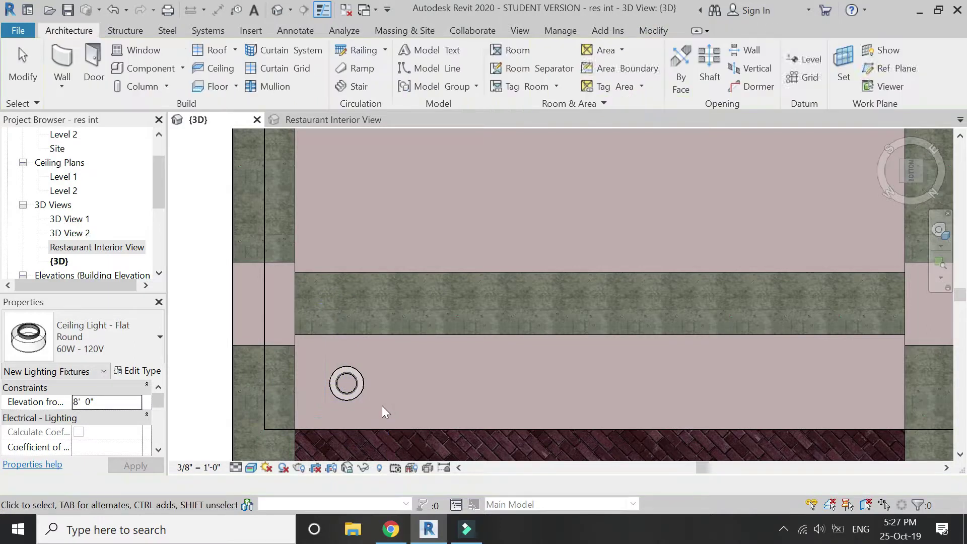
- Set the diffuser material of the placed ceiling light's 60W - 120V type to Glass, Clear Glazing
left_click(358, 384)
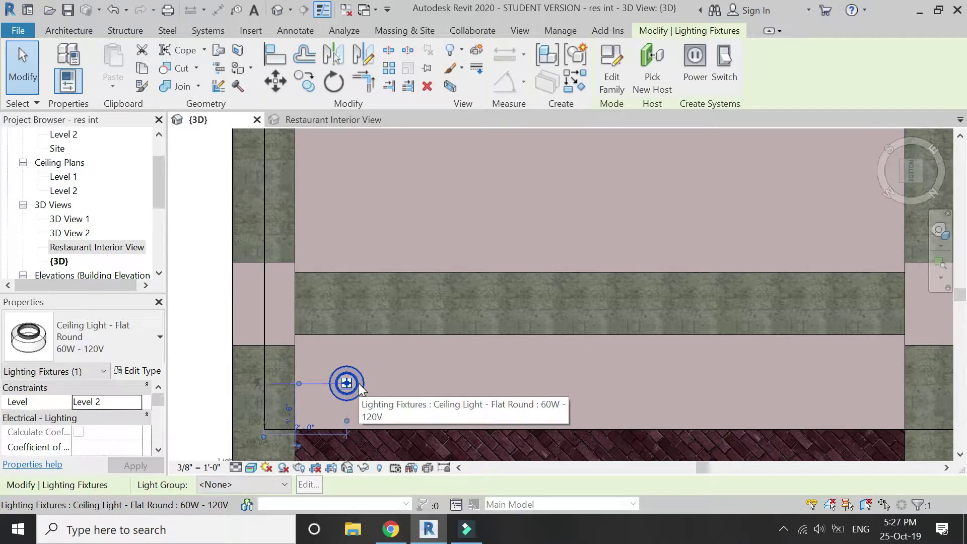
left_click(137, 371)
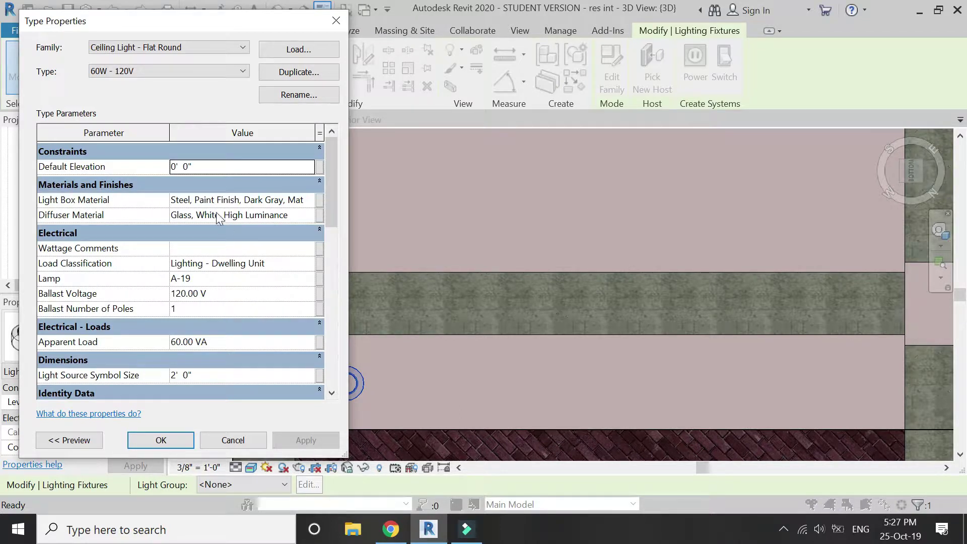
left_click(233, 219)
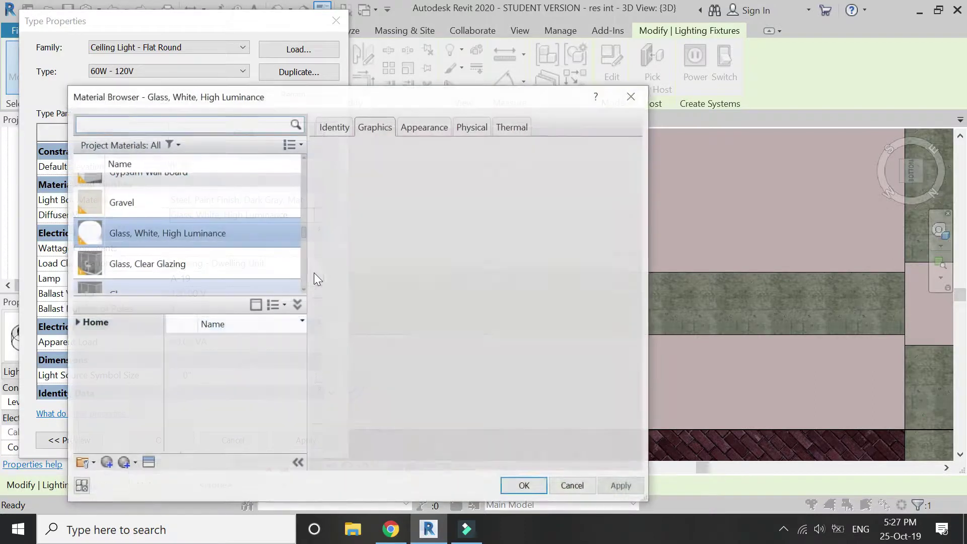
scroll(179, 231, "up", 1)
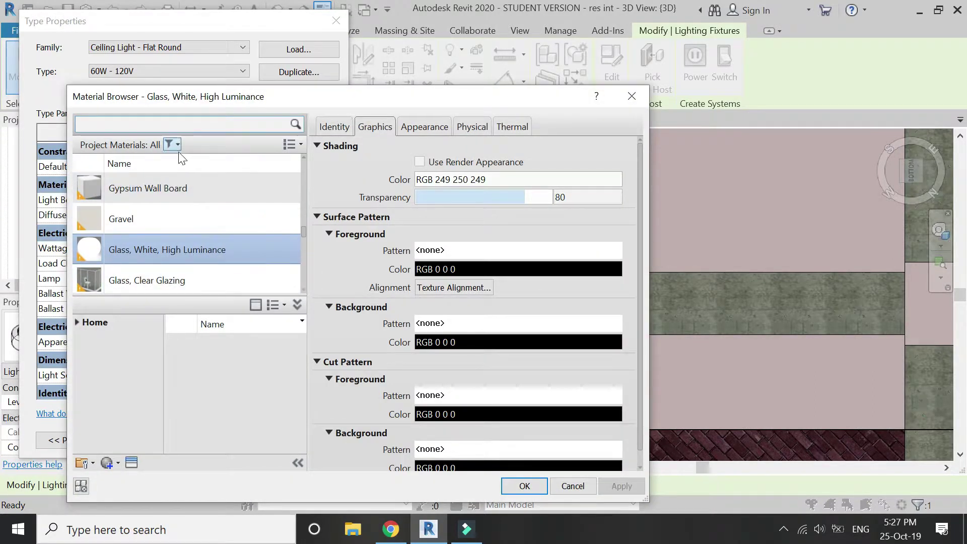
left_click(201, 277)
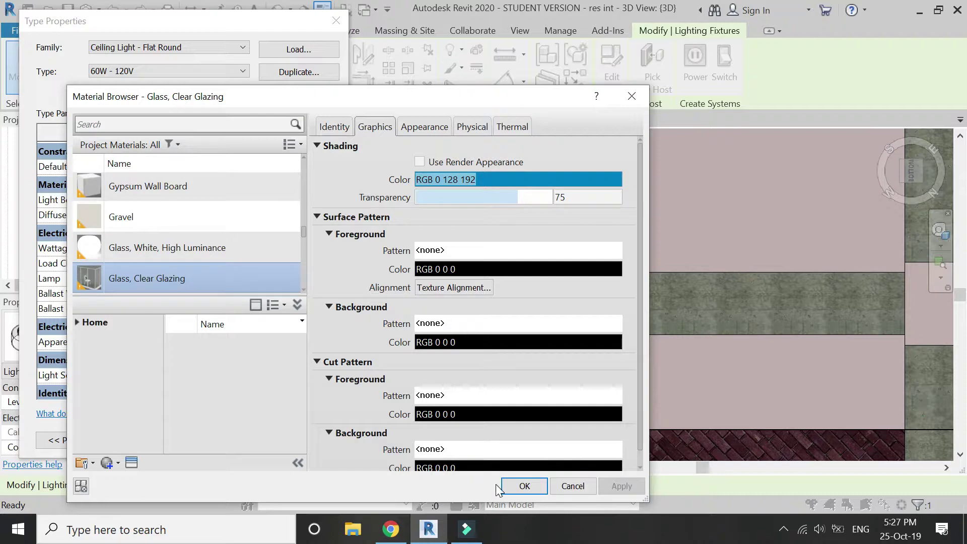
left_click(510, 482)
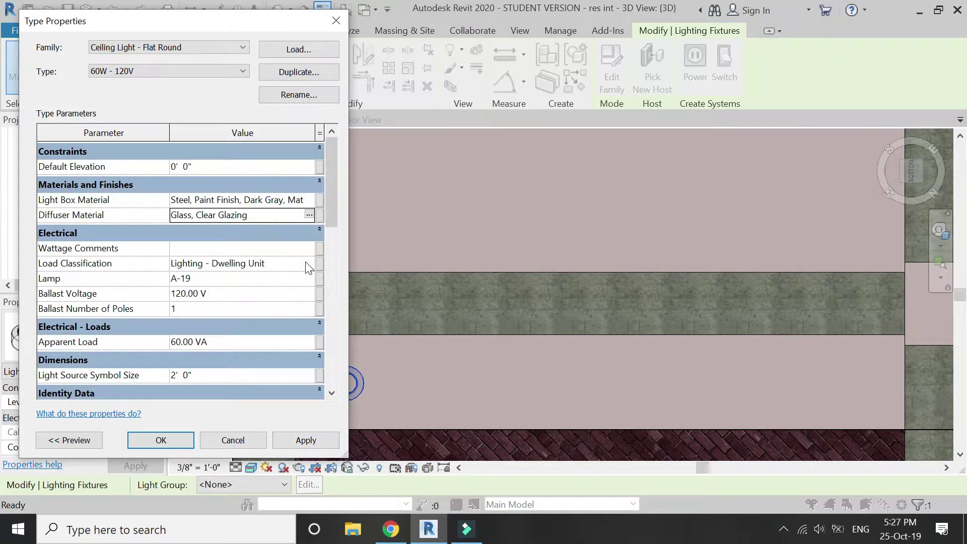
- Set the ceiling light type's initial color to the D65 Reference White preset
scroll(150, 330, "down", 1)
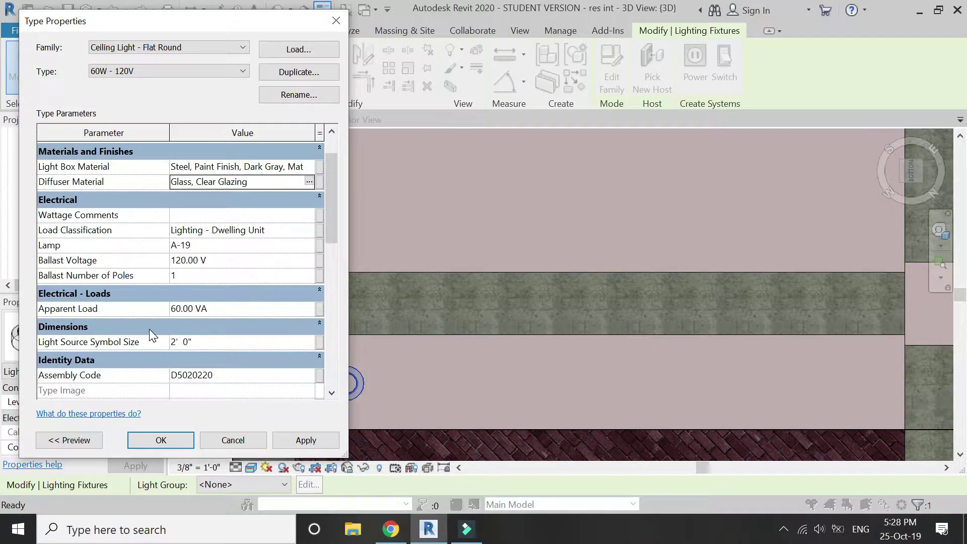
scroll(219, 352, "down", 1)
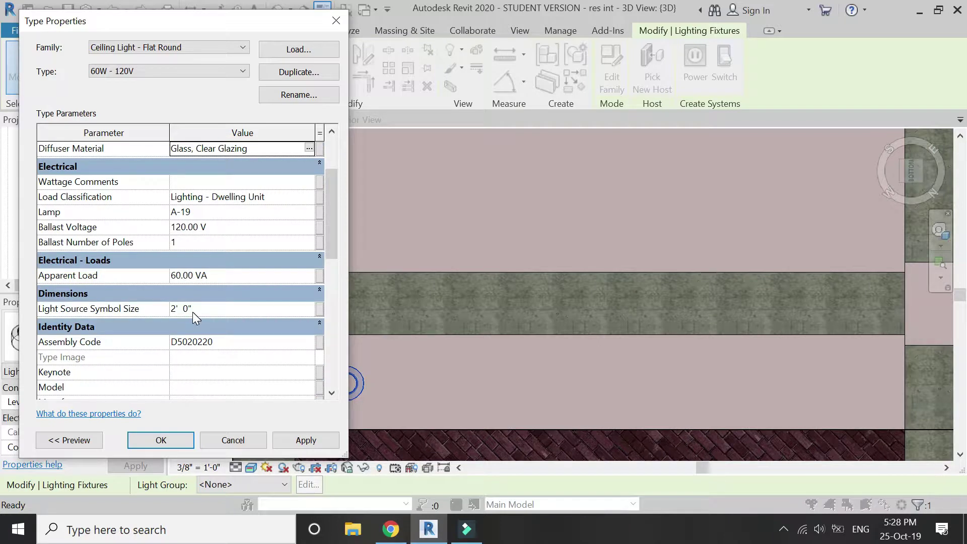
scroll(237, 357, "down", 8)
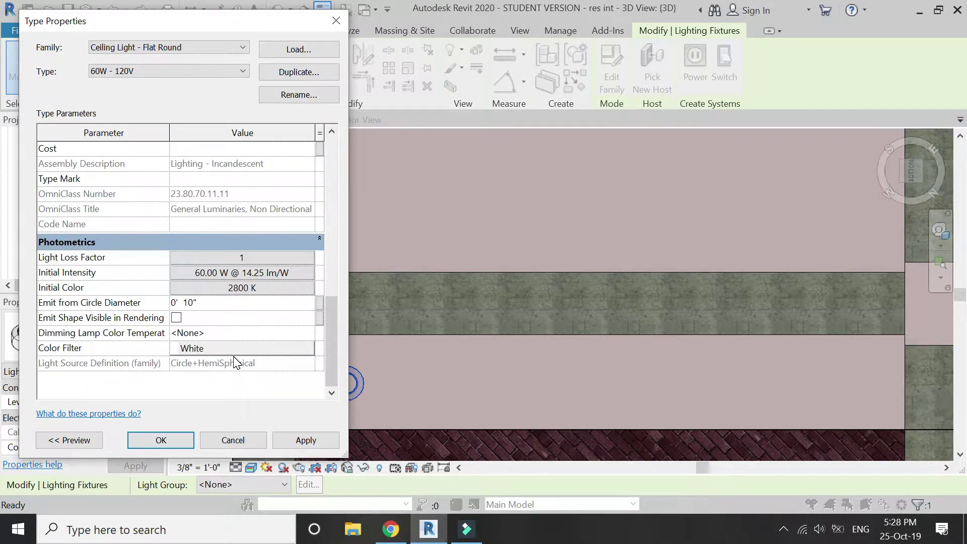
left_click(255, 290)
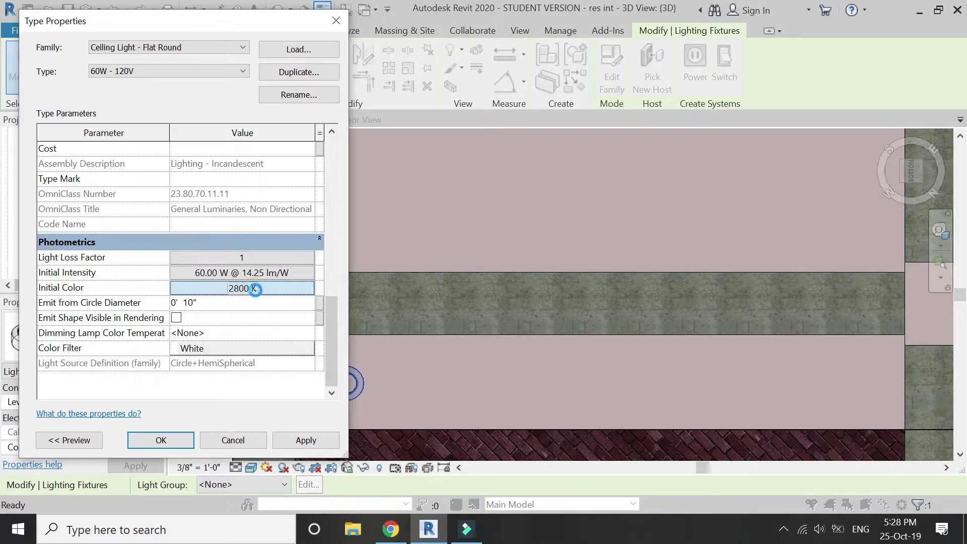
left_click(224, 289)
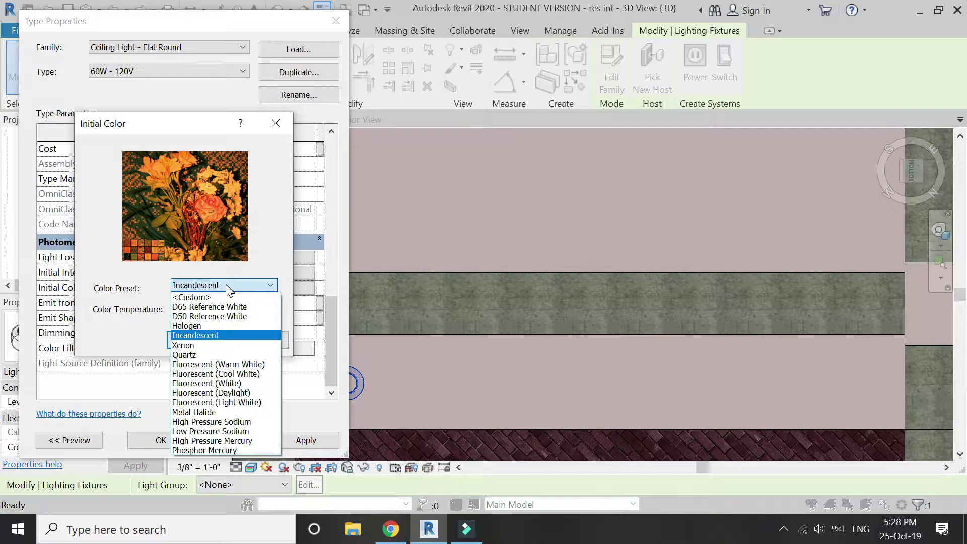
left_click(220, 365)
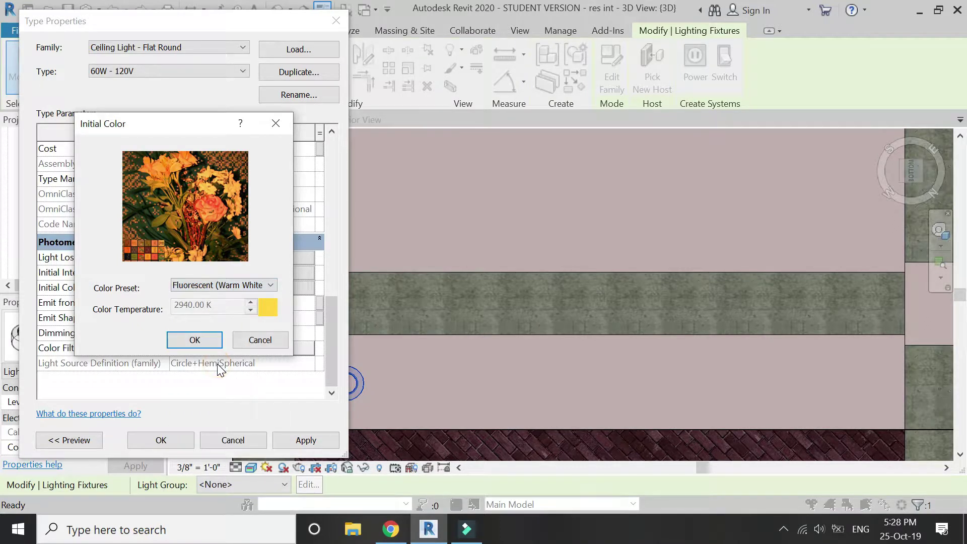
left_click(222, 285)
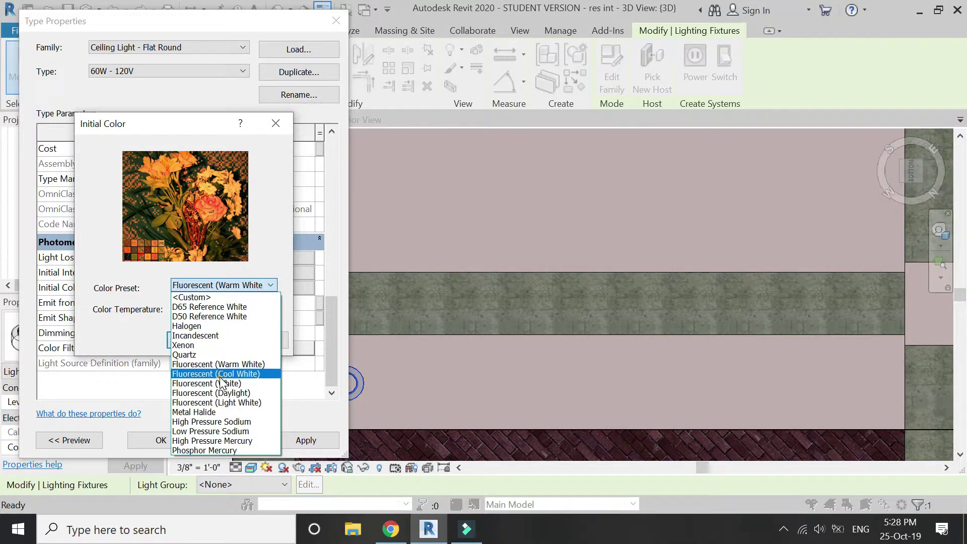
left_click(221, 371)
left_click(250, 285)
left_click(239, 308)
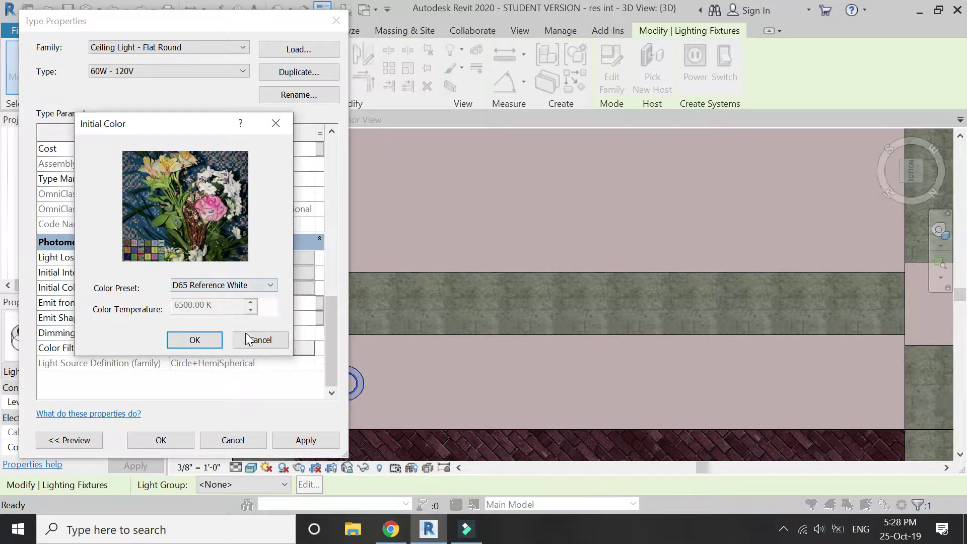
left_click(201, 338)
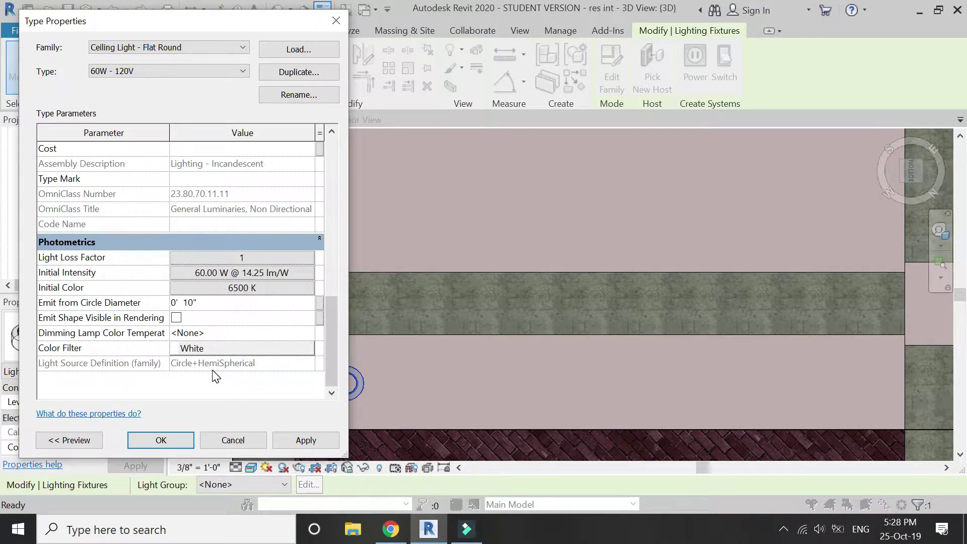
- Make the light type's emit shape visible in rendering and apply the type changes
left_click(177, 317)
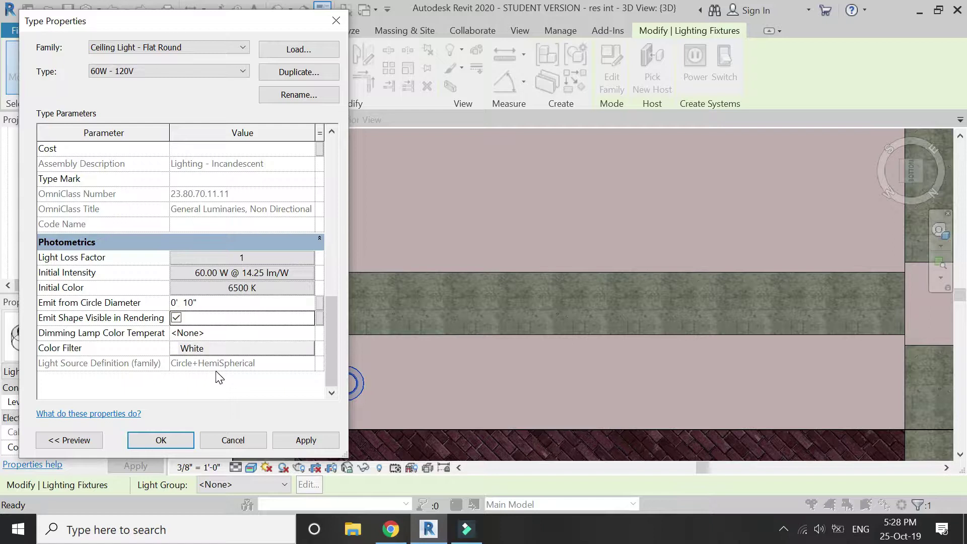
scroll(256, 241, "up", 8)
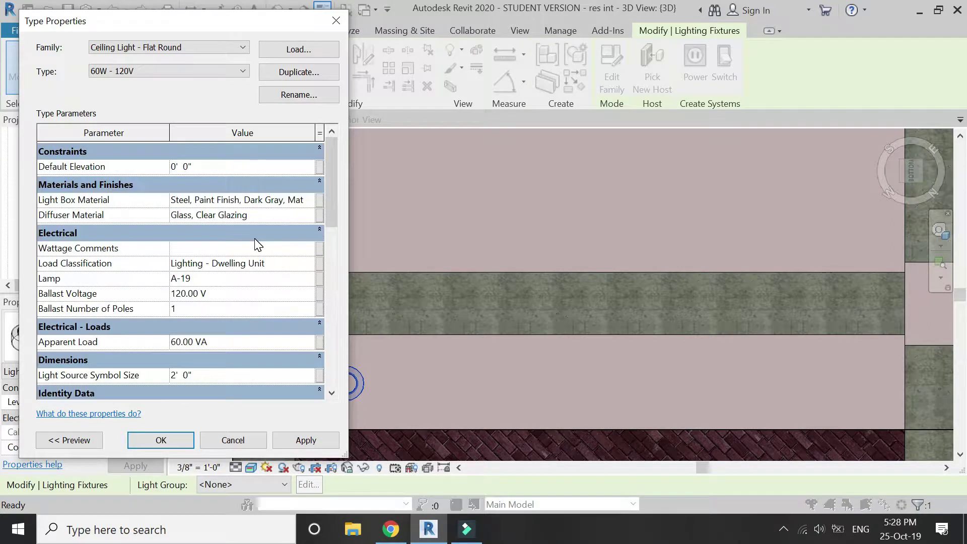
scroll(257, 244, "down", 8)
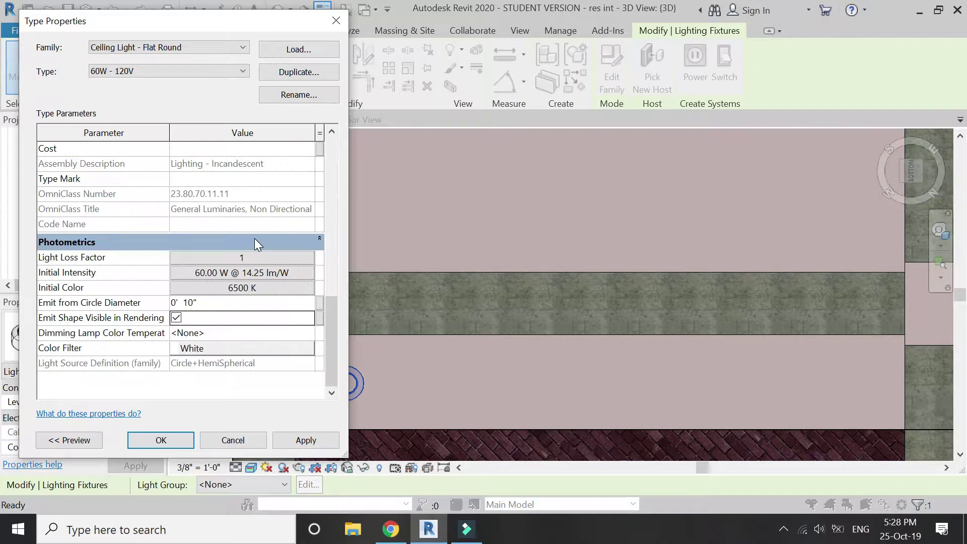
left_click(295, 438)
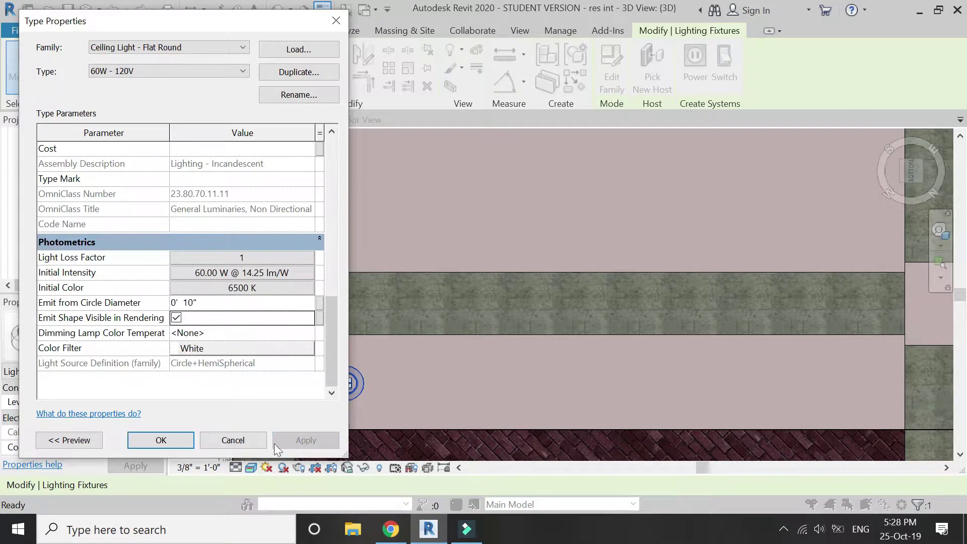
left_click(185, 446)
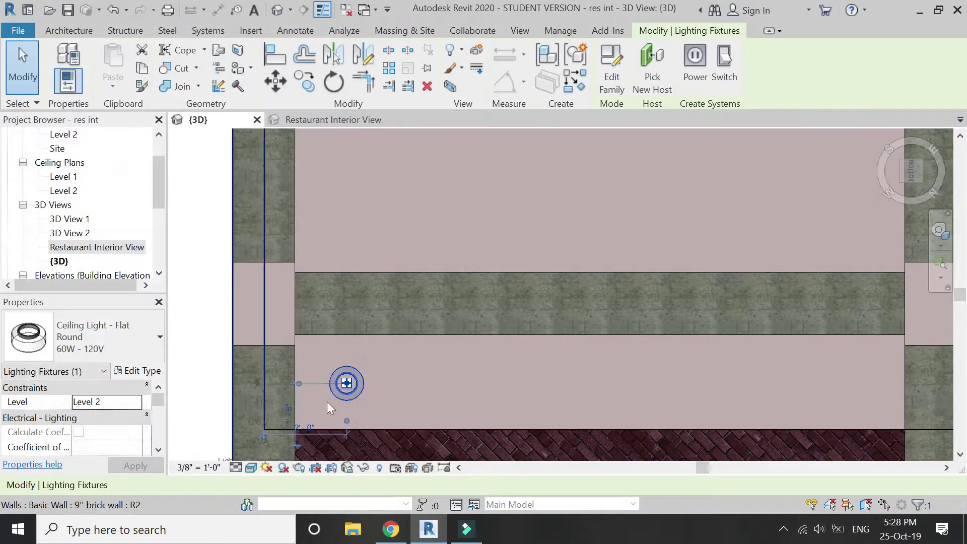
- Open the ceiling light's family for editing and show its 3D view in the Realistic visual style
double_click(357, 383)
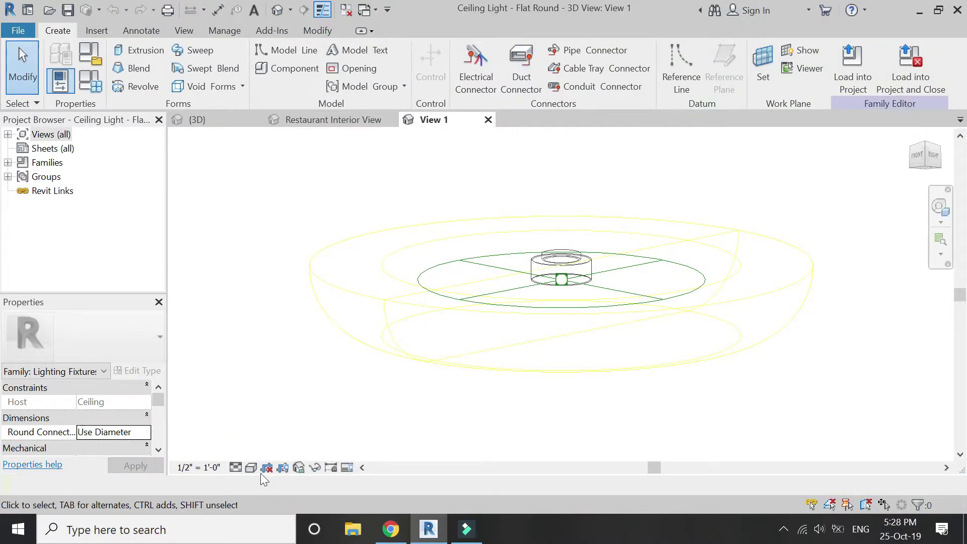
left_click(251, 468)
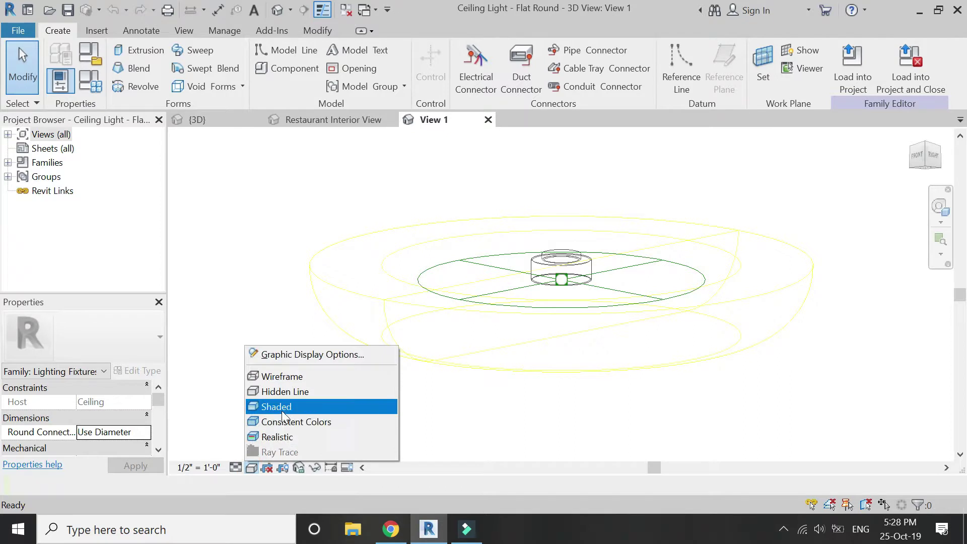
left_click(280, 437)
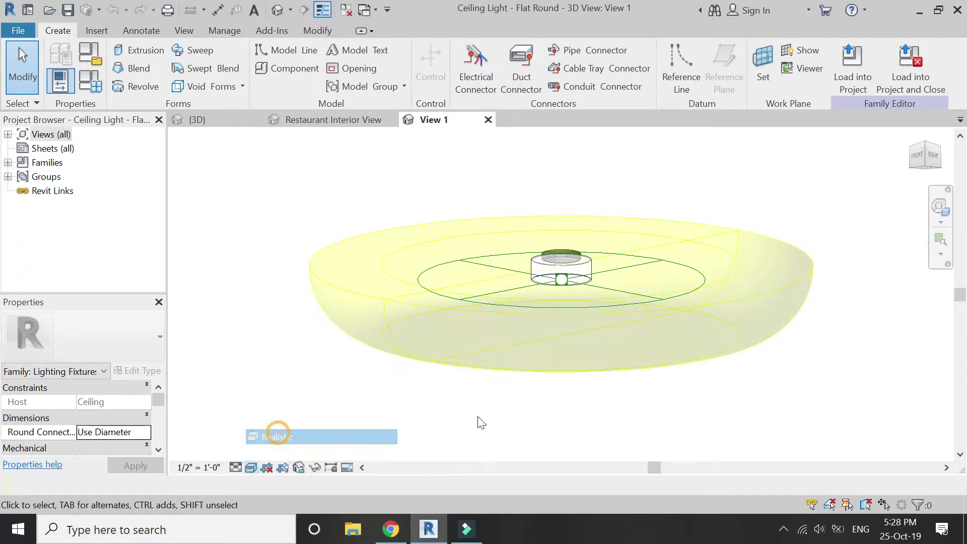
- Try a point emit shape for the family's light source with hemispherical, spot and spherical light distributions
left_click(772, 294)
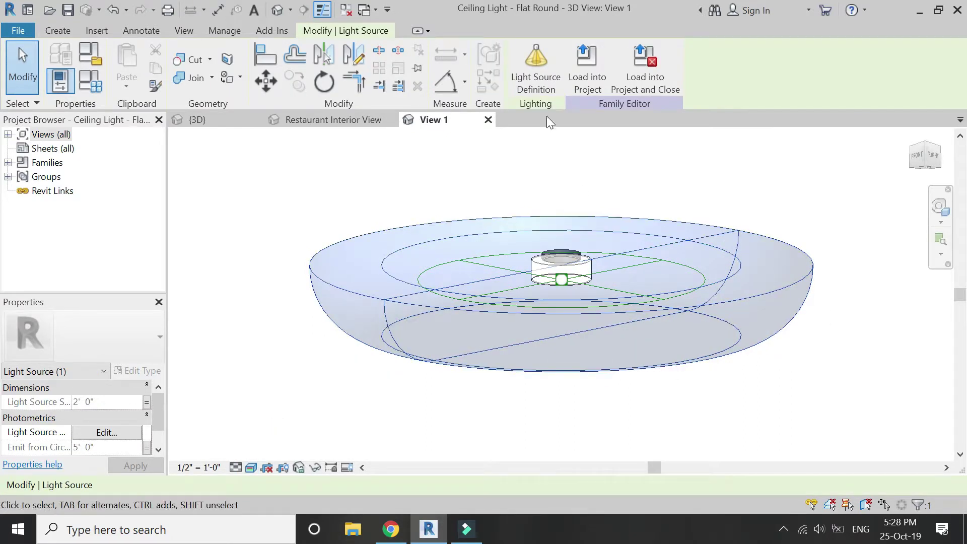
left_click(536, 73)
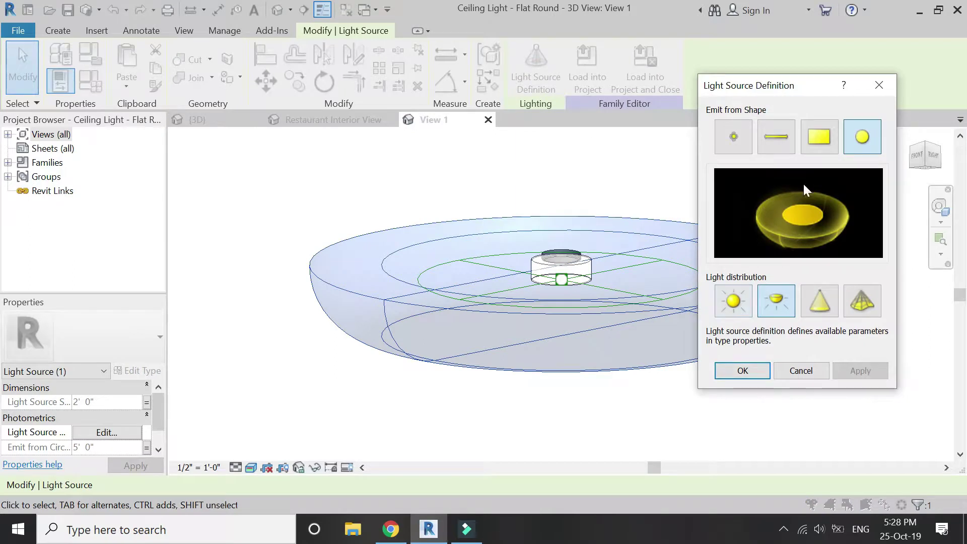
left_click(735, 140)
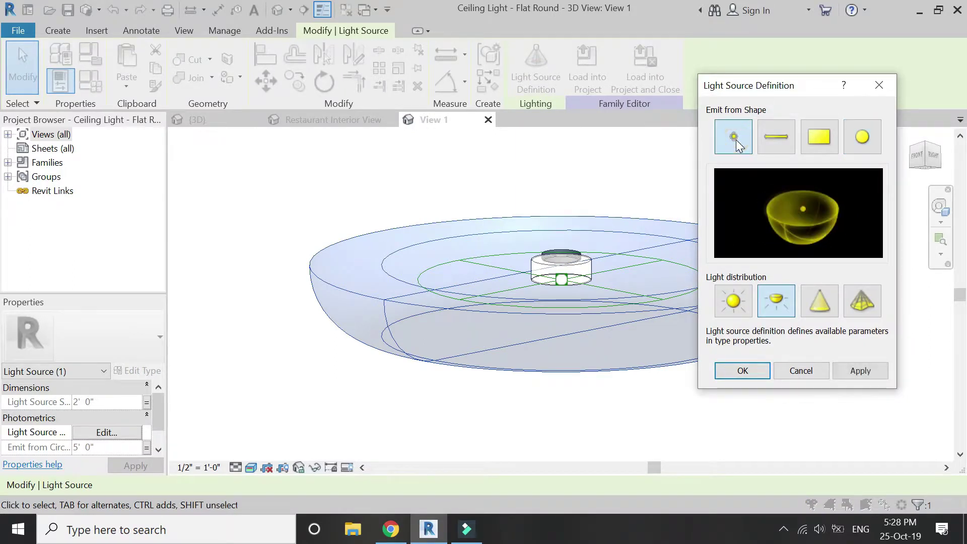
left_click(851, 371)
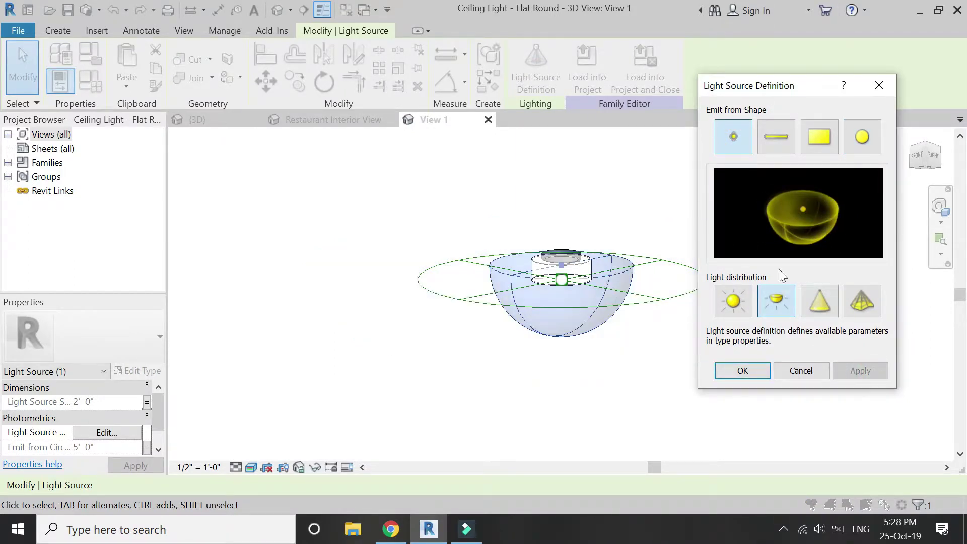
left_click(831, 301)
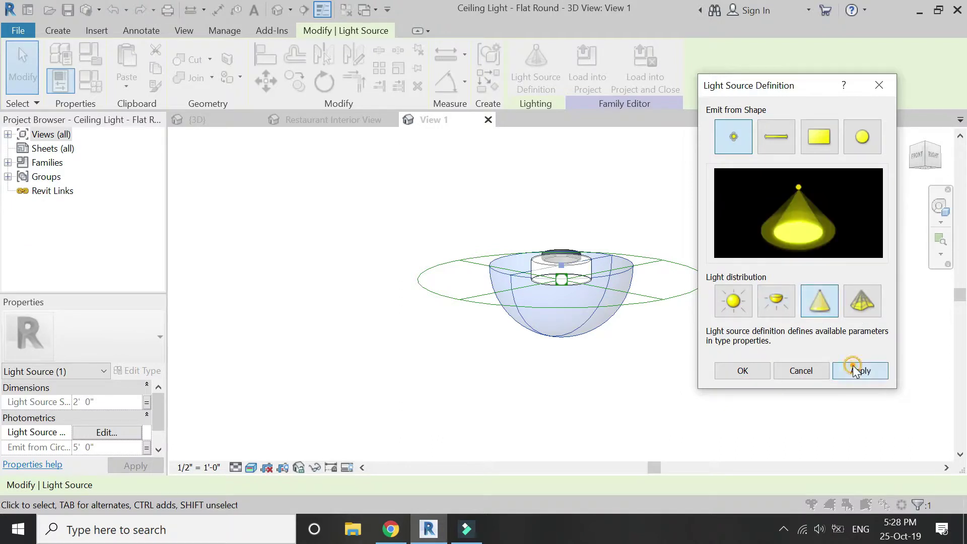
left_click(854, 367)
left_click(733, 301)
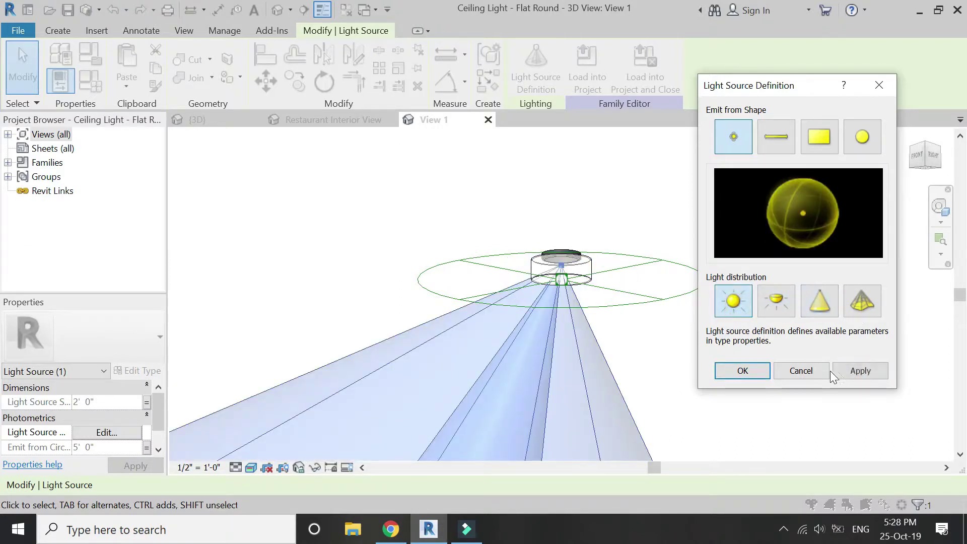
left_click(859, 370)
- Try a rectangular emit shape for the light source, and close the family without saving the changes
left_click(820, 141)
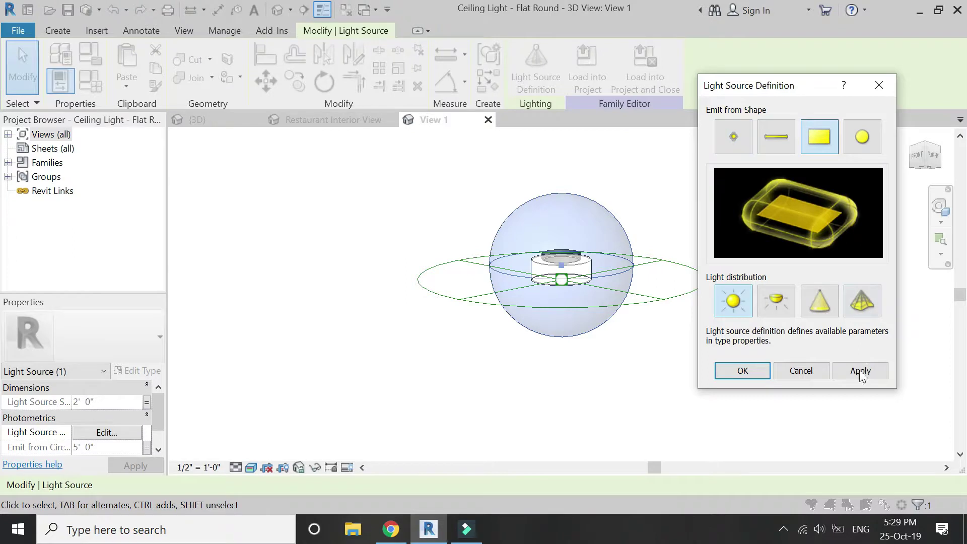
left_click(857, 372)
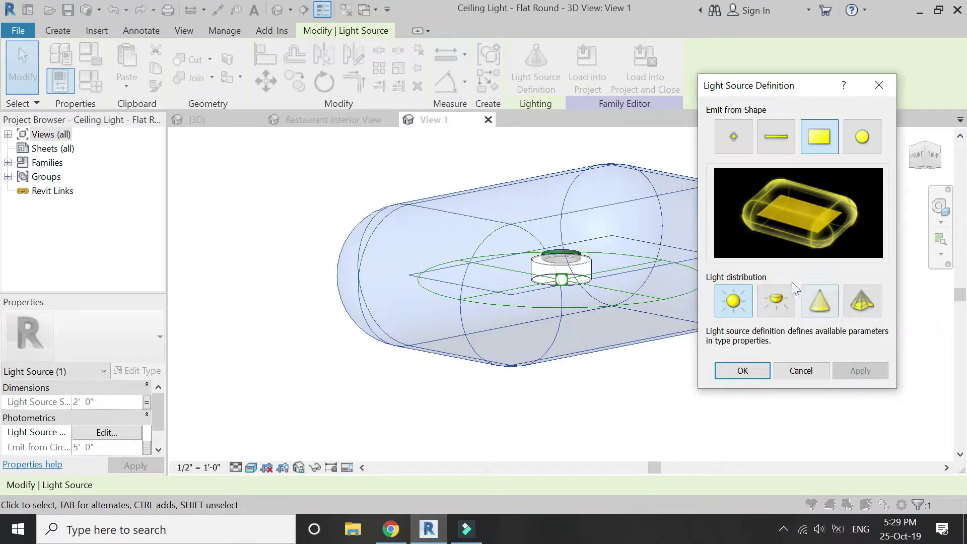
left_click(800, 371)
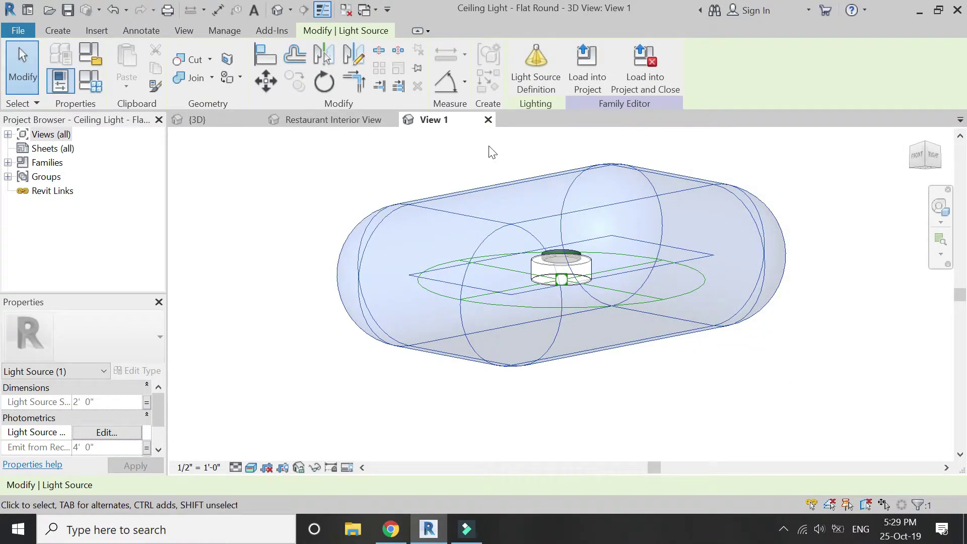
left_click(487, 119)
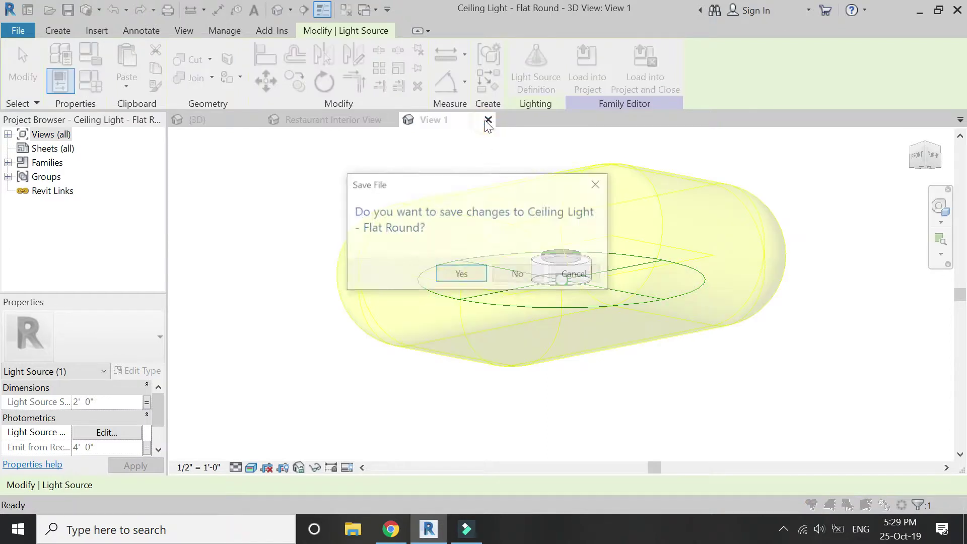
left_click(509, 276)
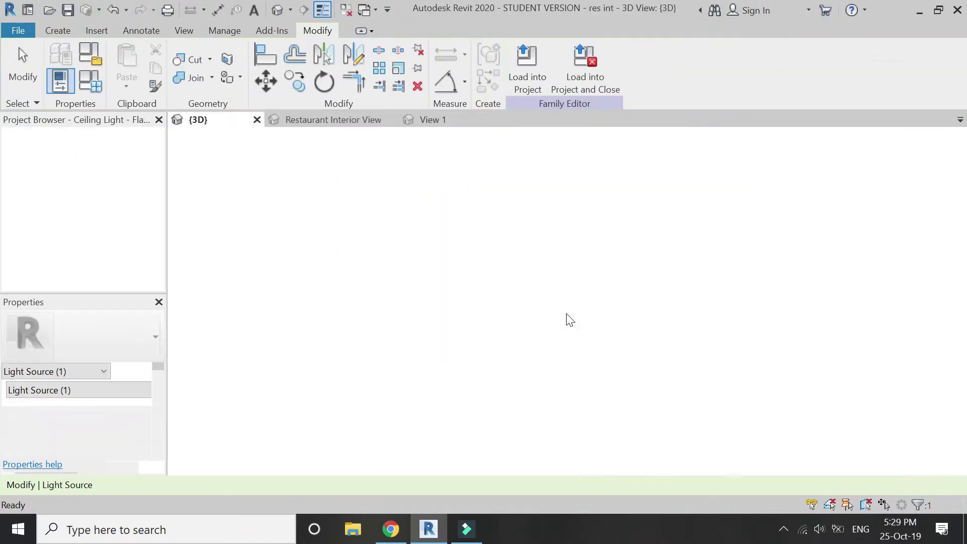
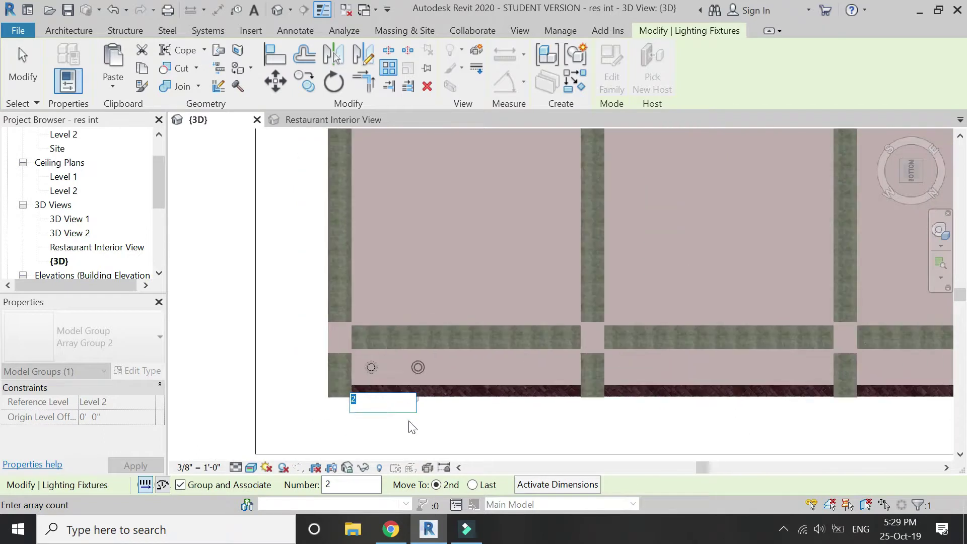
- Try a count of 20 for the ceiling light array, and reduce the count to 15
scroll(274, 338, "down", 4)
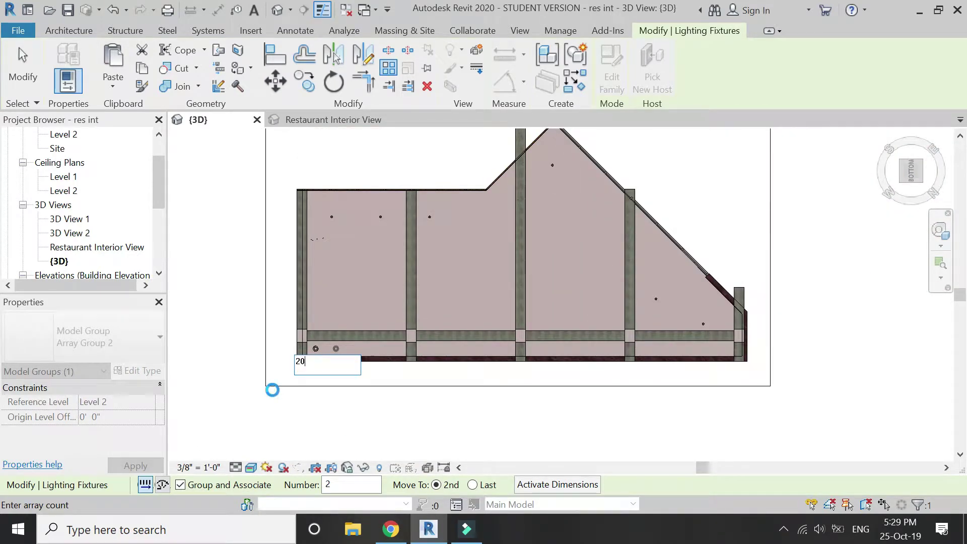
key("Return")
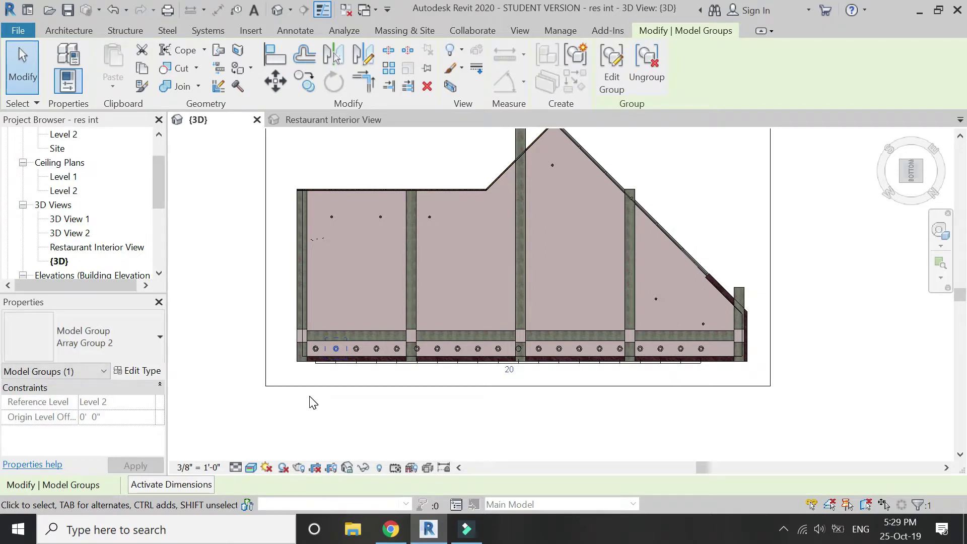
scroll(320, 385, "up", 1)
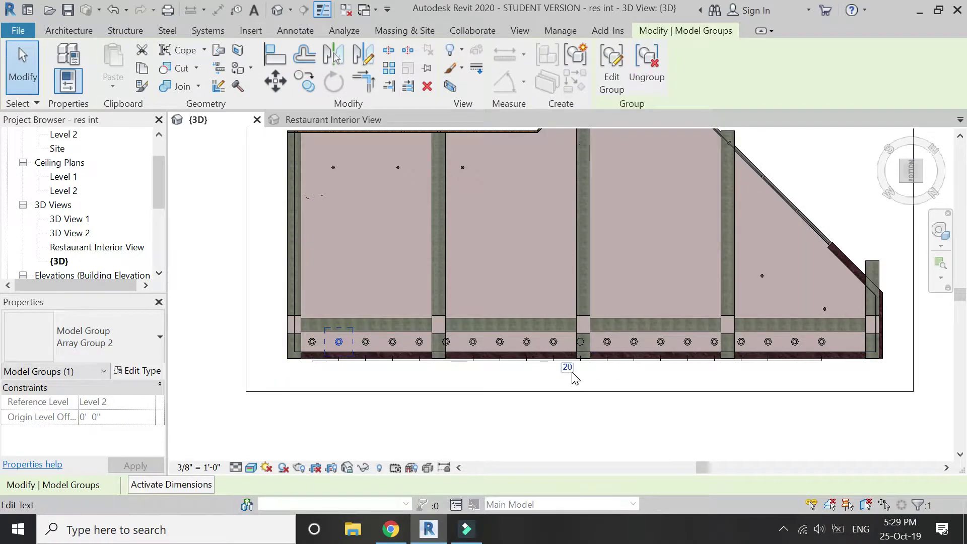
left_click(574, 372)
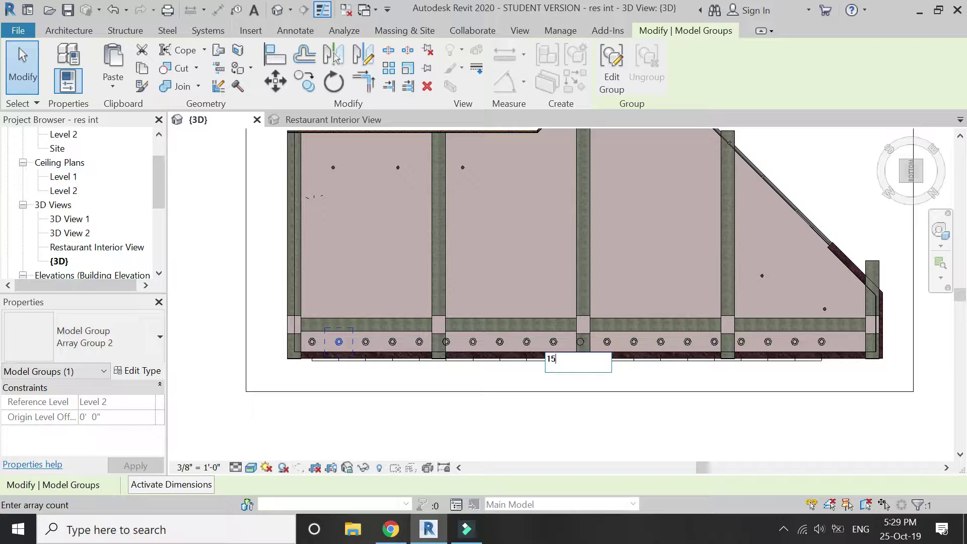
key("Return")
key("Escape")
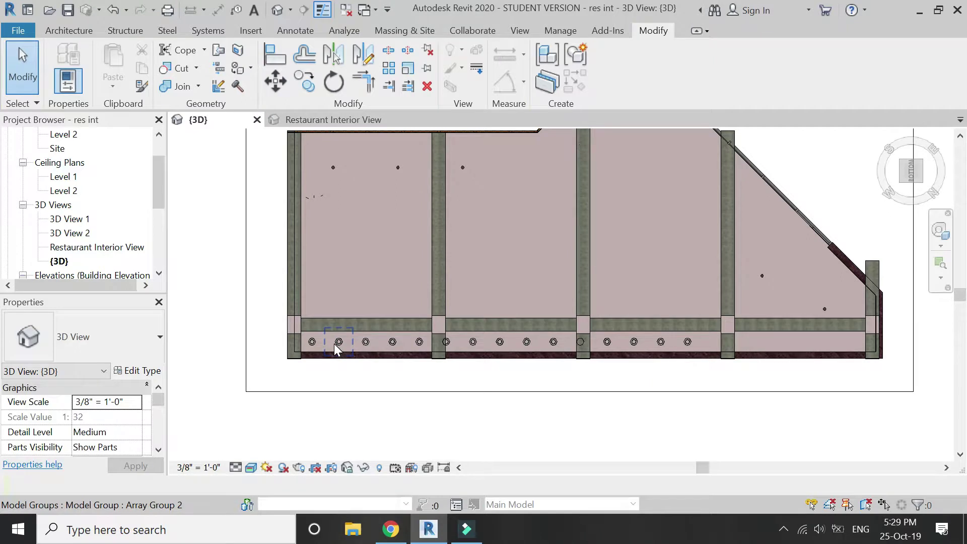
- Select all instances of the light array group in the entire project and copy the row straight across the adjacent long beam
left_click(334, 343)
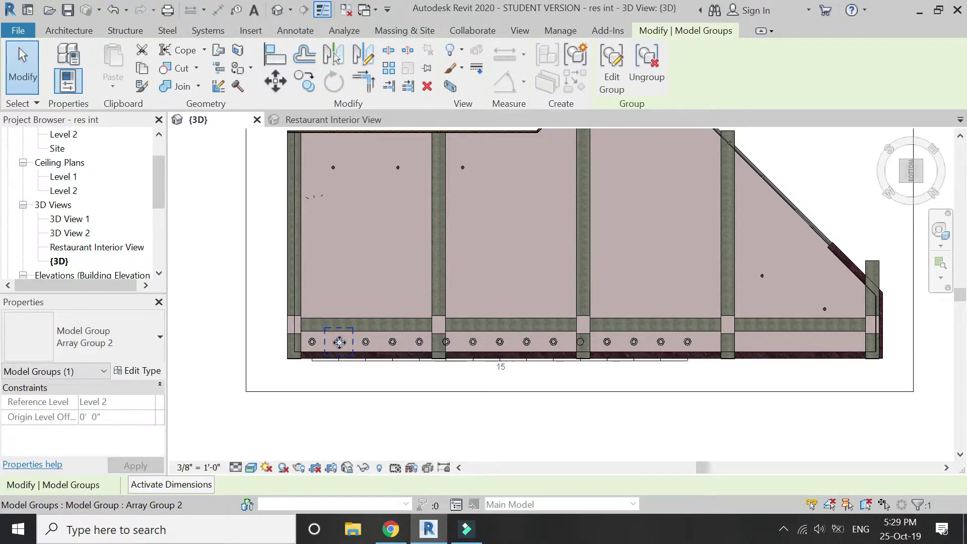
right_click(339, 342)
mouse_move(455, 71)
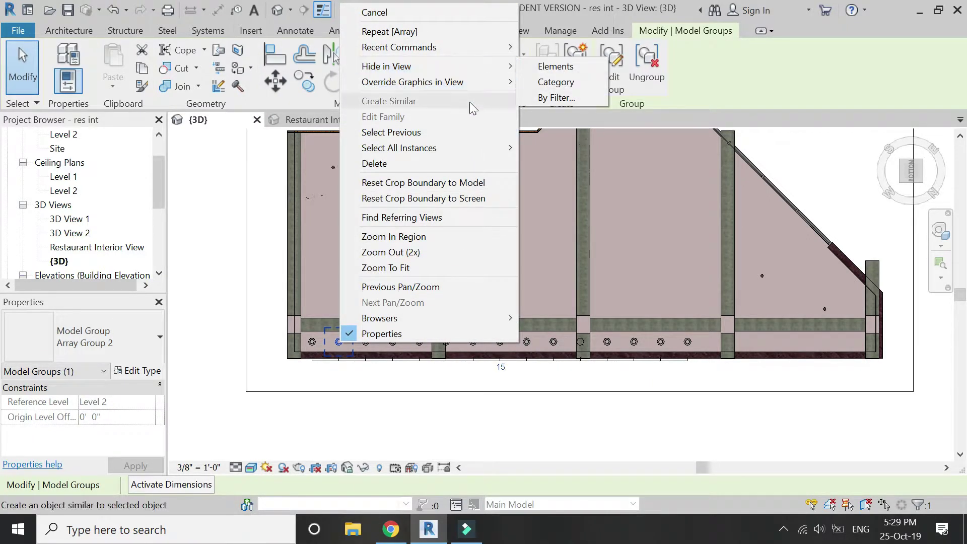
mouse_move(468, 147)
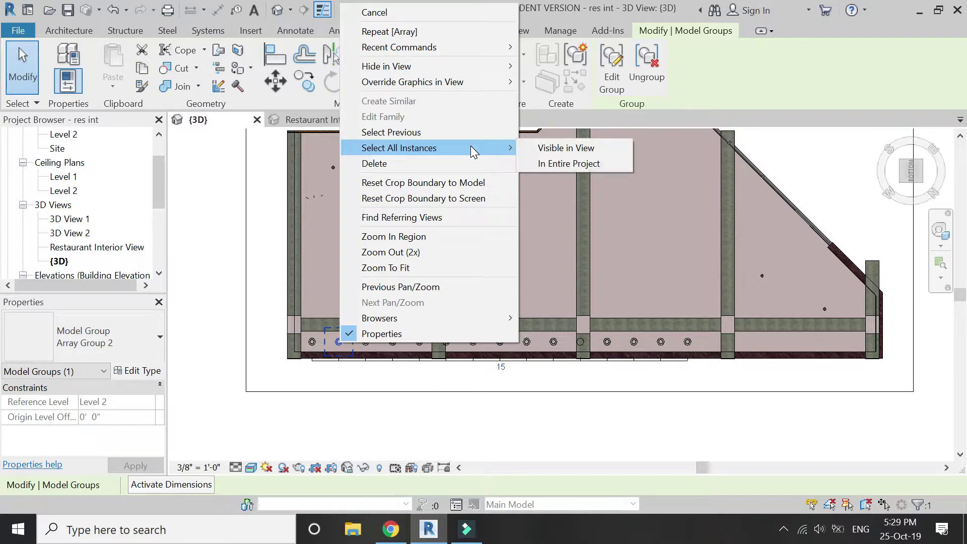
left_click(547, 163)
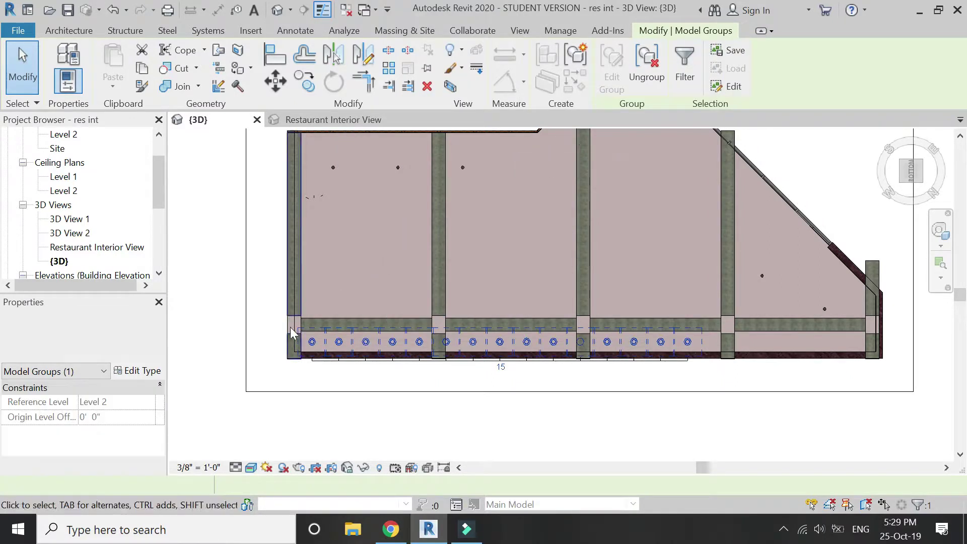
scroll(290, 328, "up", 1)
key("c")
key("o")
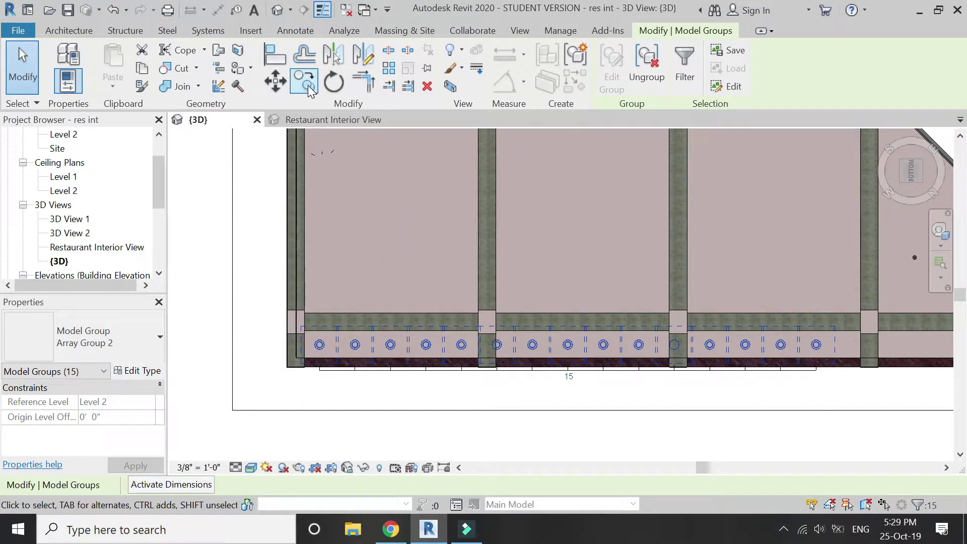
scroll(309, 352, "up", 4)
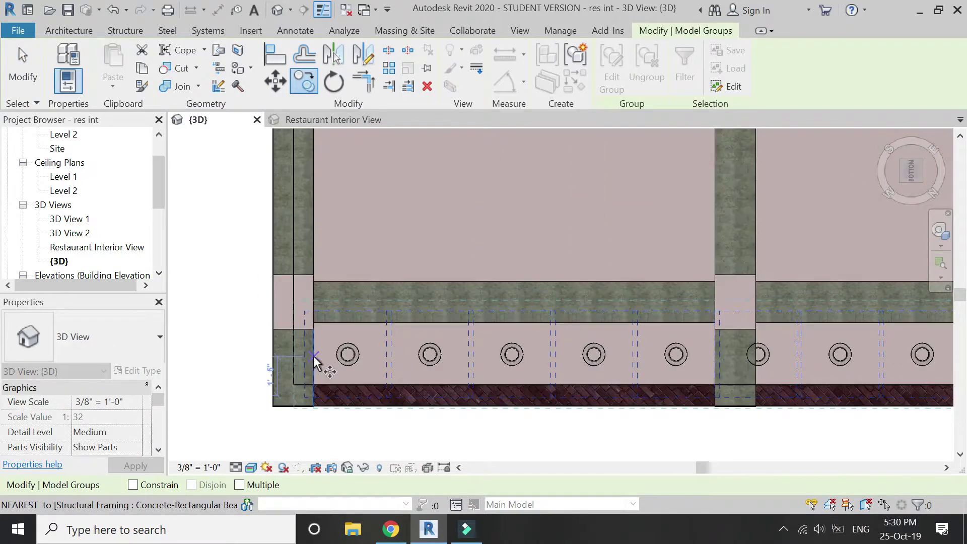
left_click(313, 353)
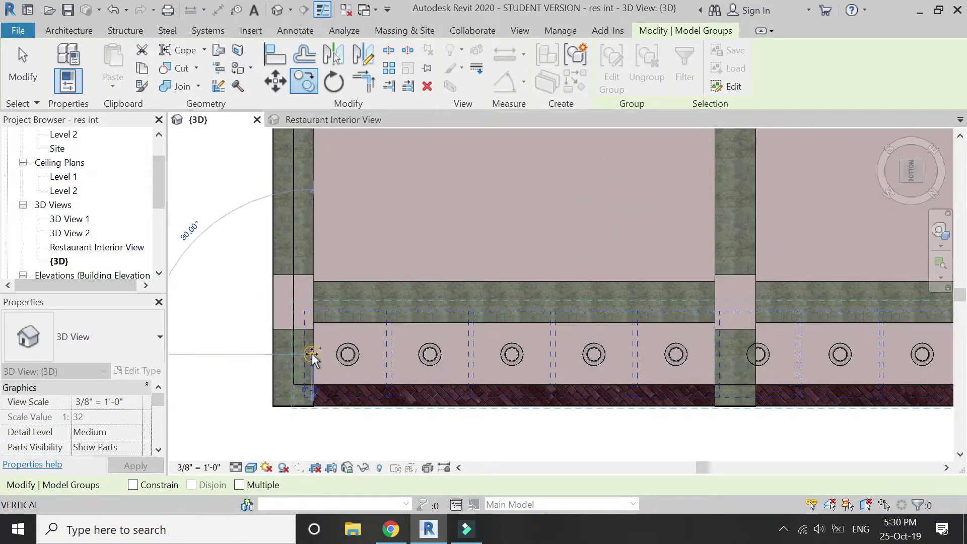
left_click(313, 256)
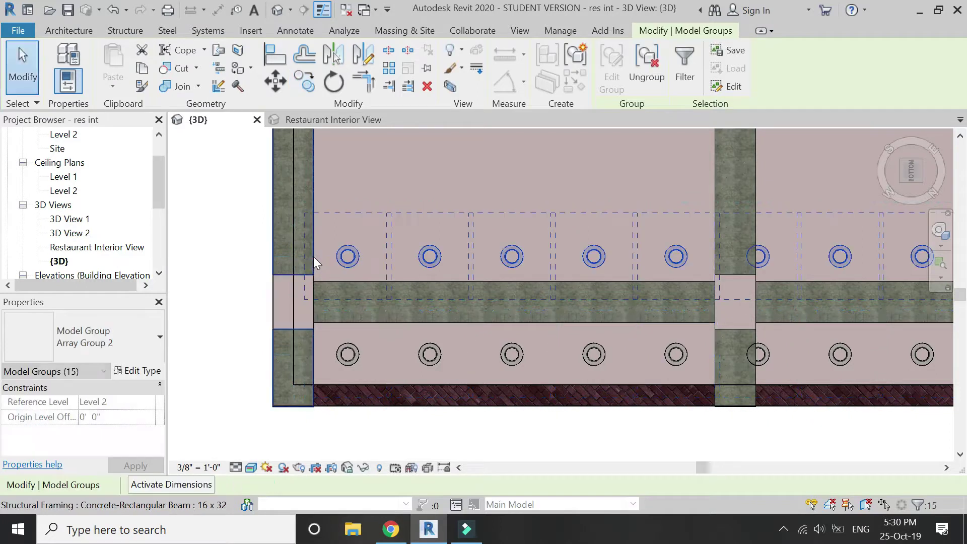
- Copy the new row of lights four more times across the ceiling with multiple copying, spacing the rows about 3'-0" apart
key("c")
key("o")
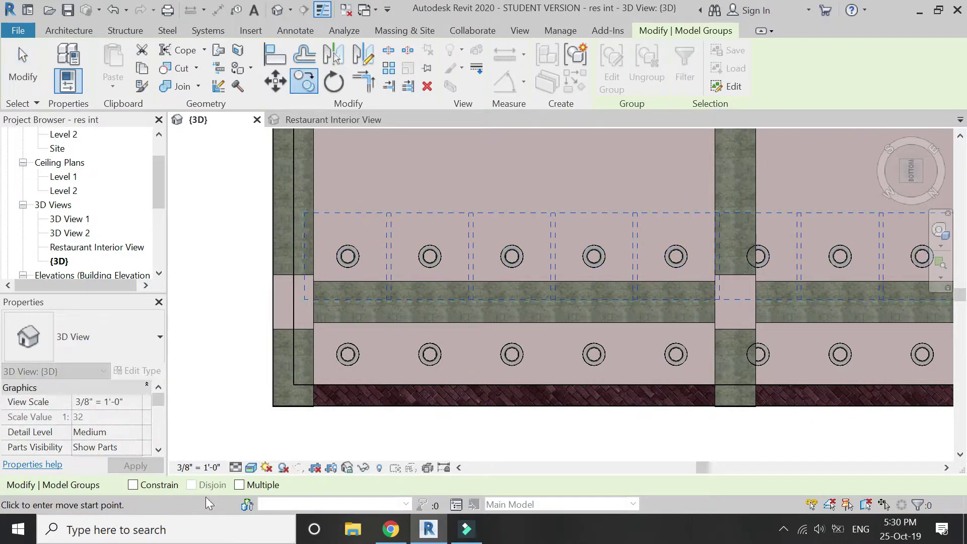
left_click(239, 485)
scroll(363, 456, "down", 4)
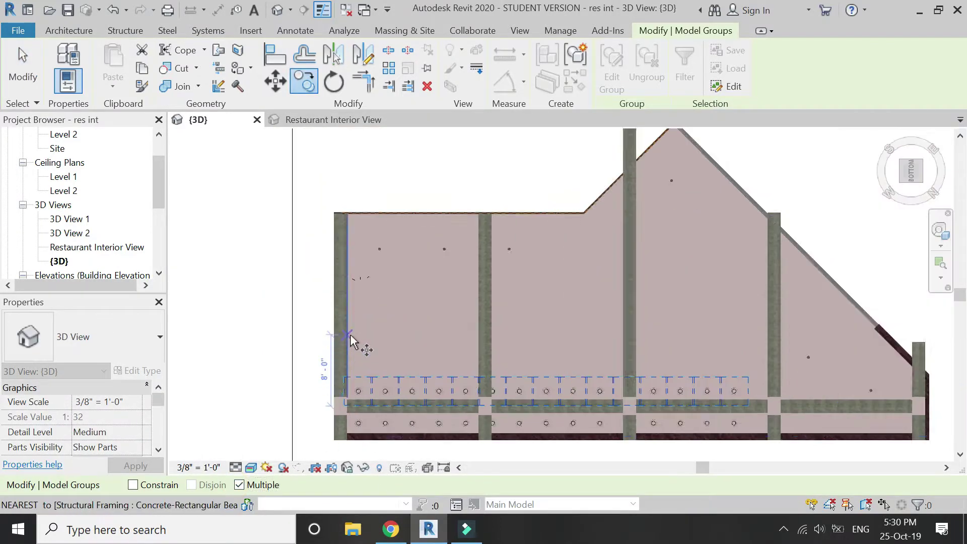
scroll(352, 375, "up", 3)
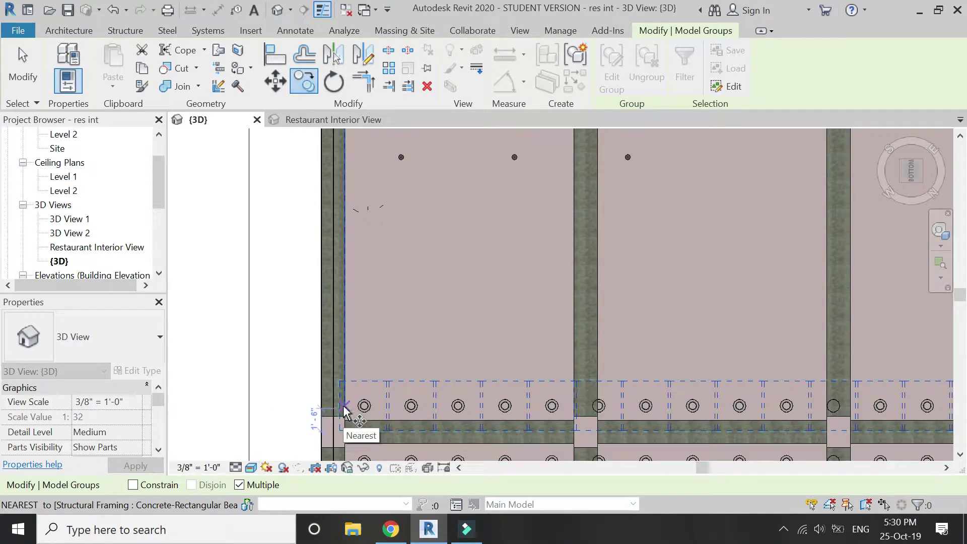
left_click(347, 363)
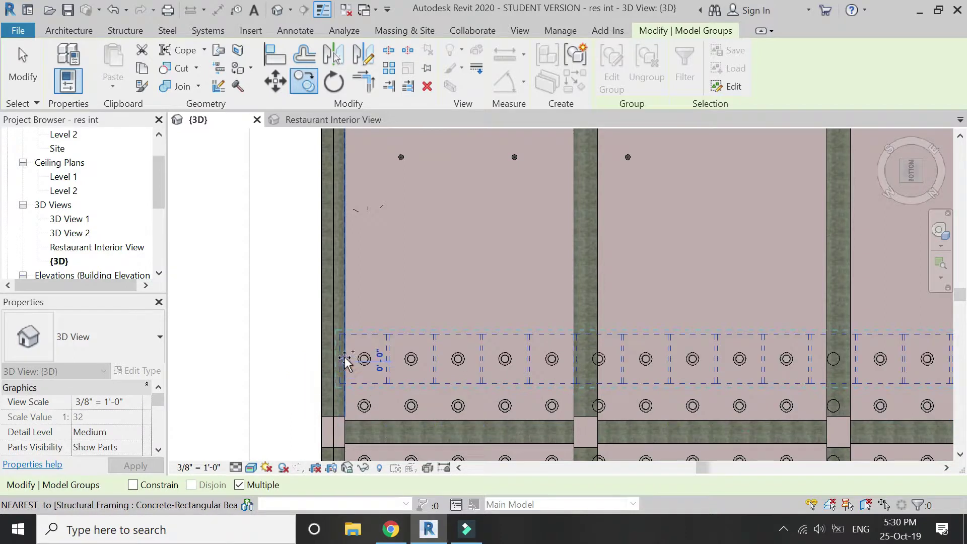
left_click(348, 317)
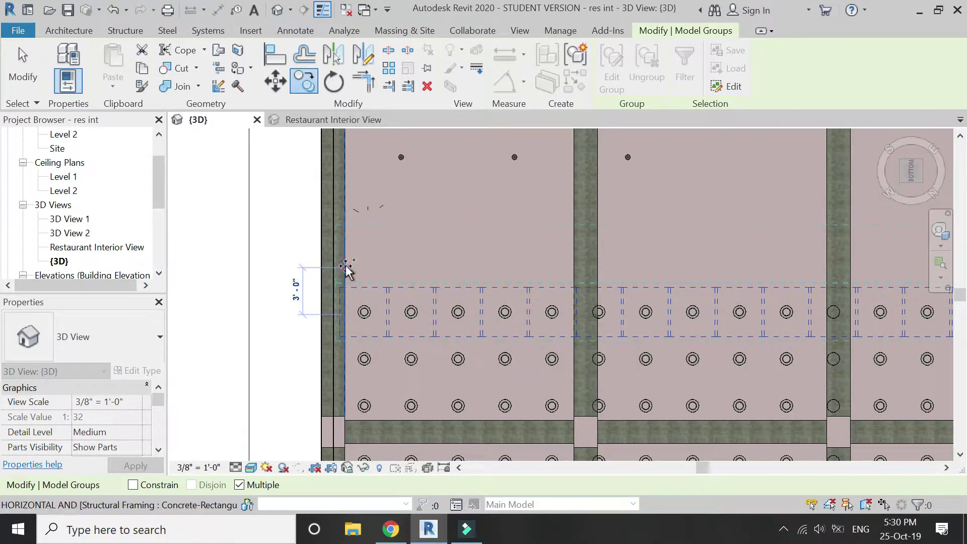
left_click(345, 266)
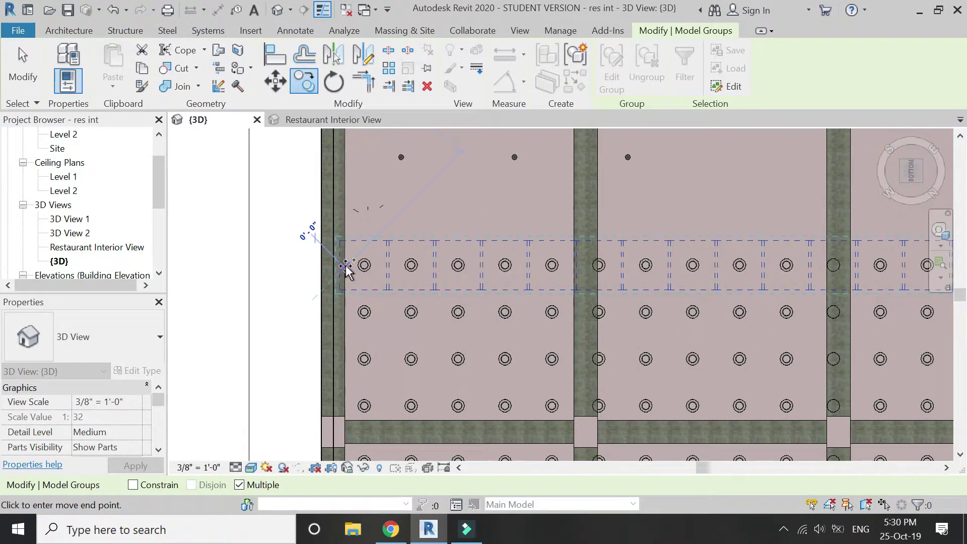
left_click(343, 228)
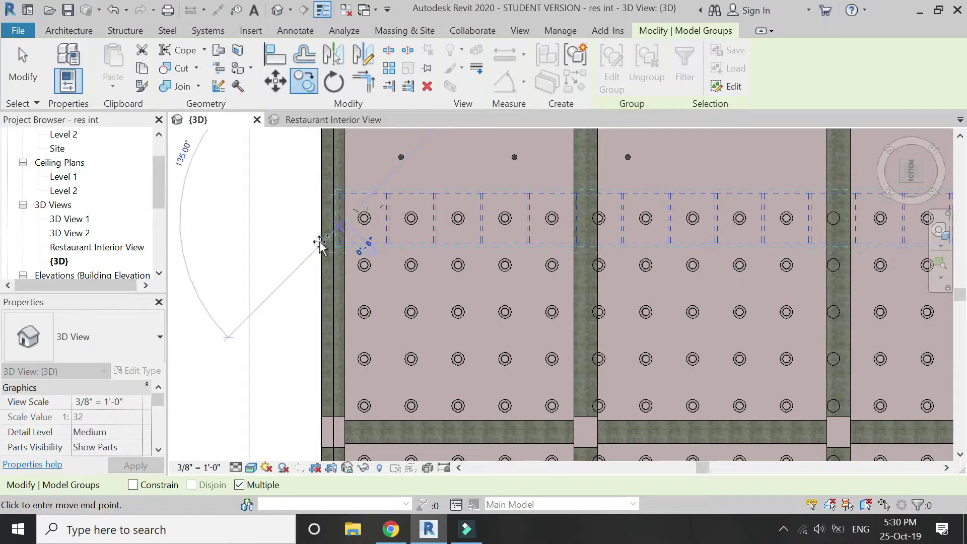
scroll(344, 229, "down", 4)
key("Escape")
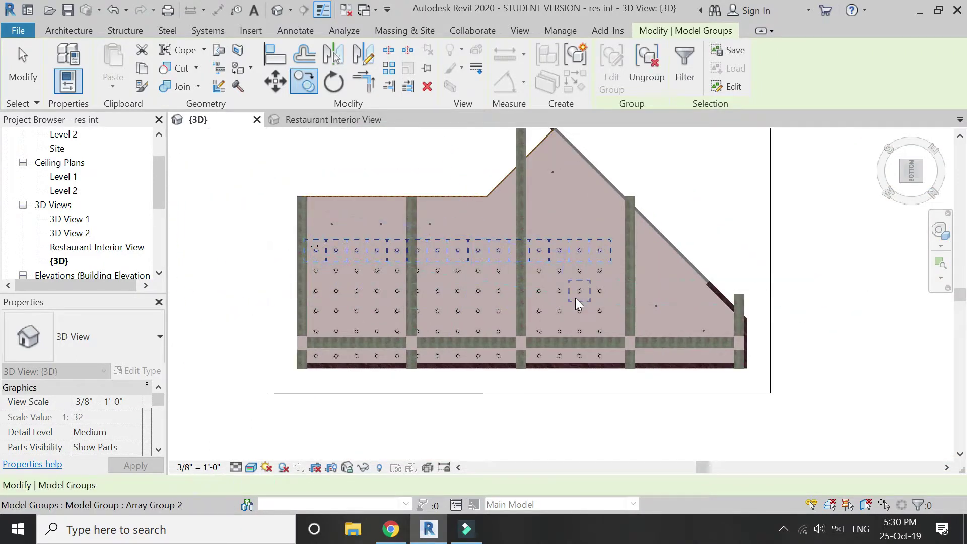
key("Escape")
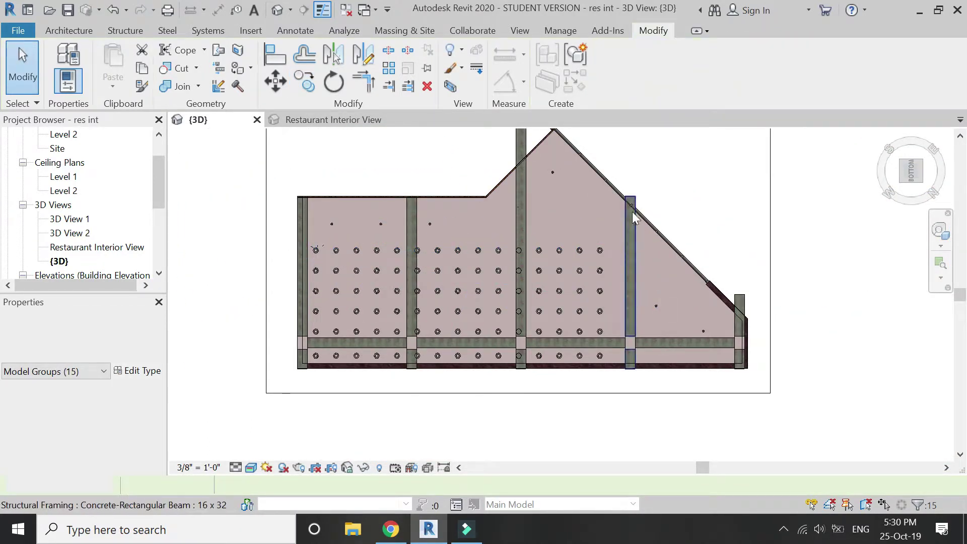
- Delete the column of six lights that overlaps the middle cross beam
scroll(493, 313, "up", 2)
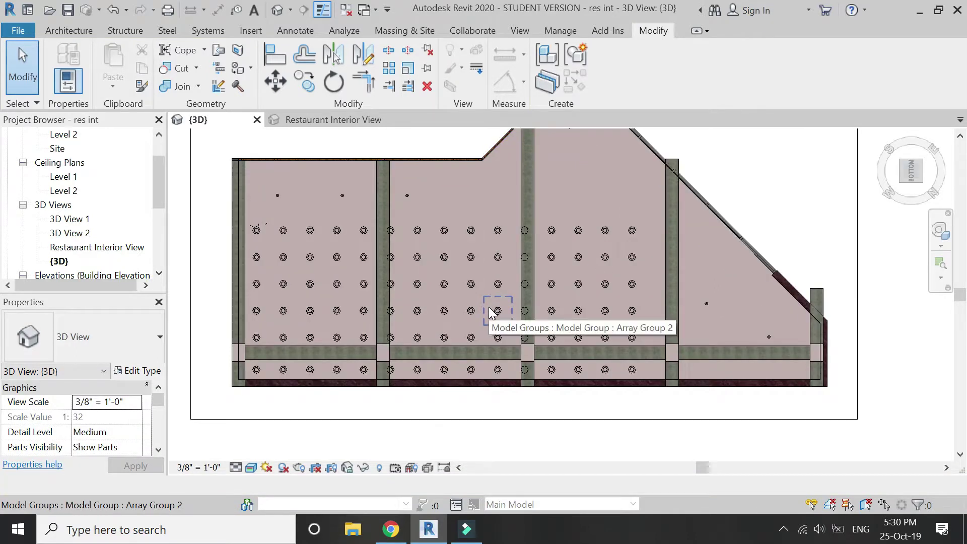
scroll(555, 294, "up", 2)
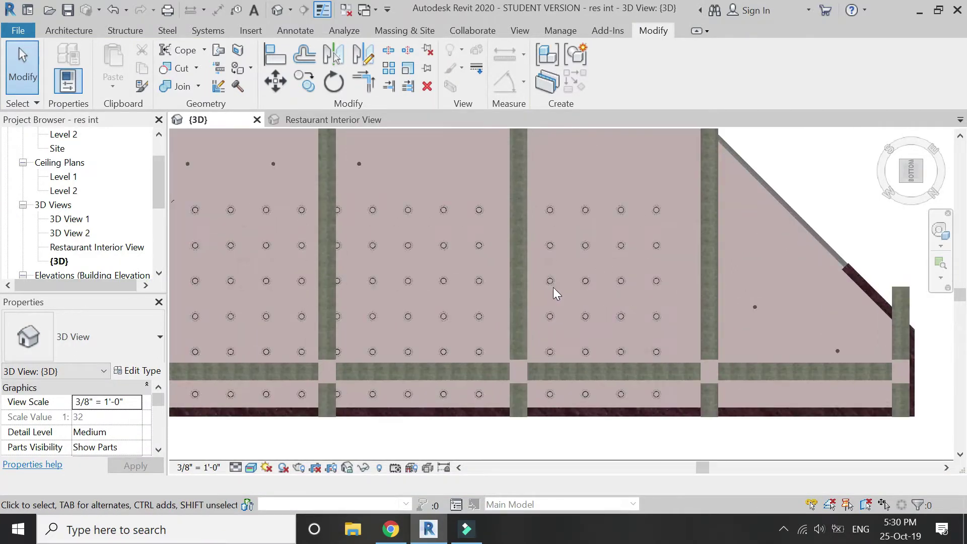
left_click(519, 222)
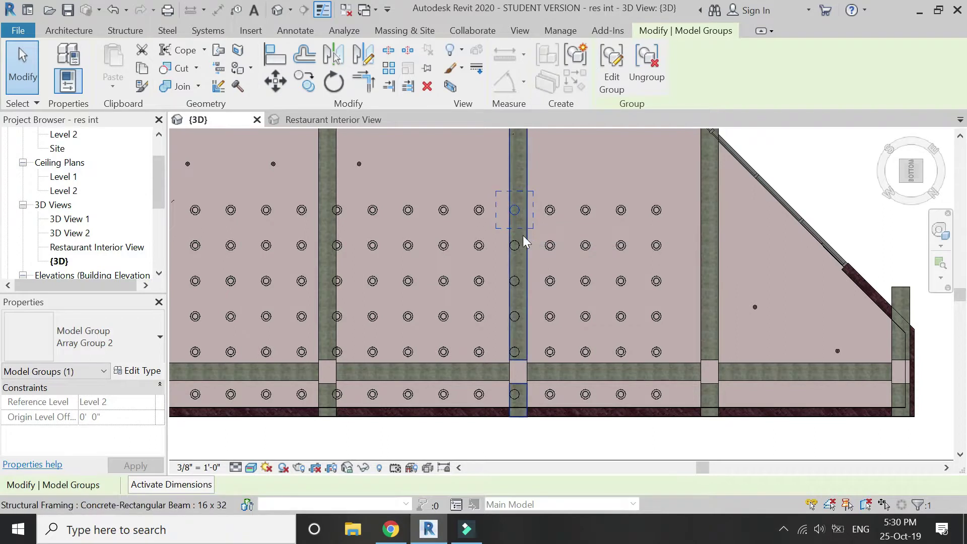
left_click(513, 282, "ctrl")
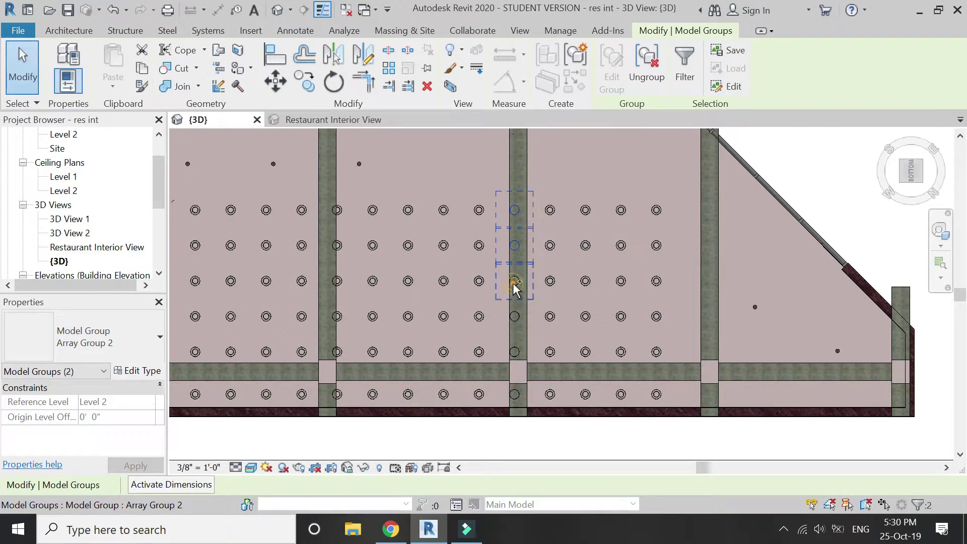
left_click(517, 318, "ctrl")
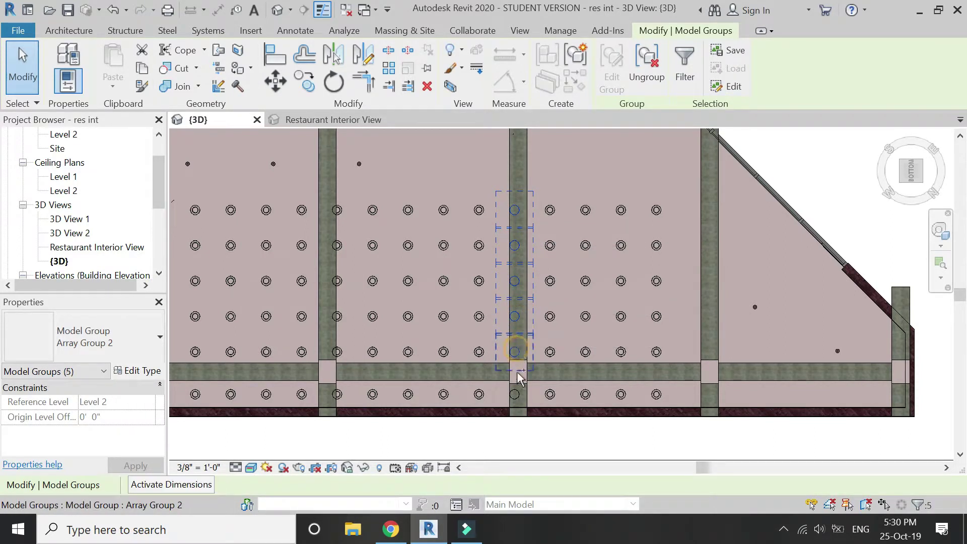
left_click(516, 395, "ctrl")
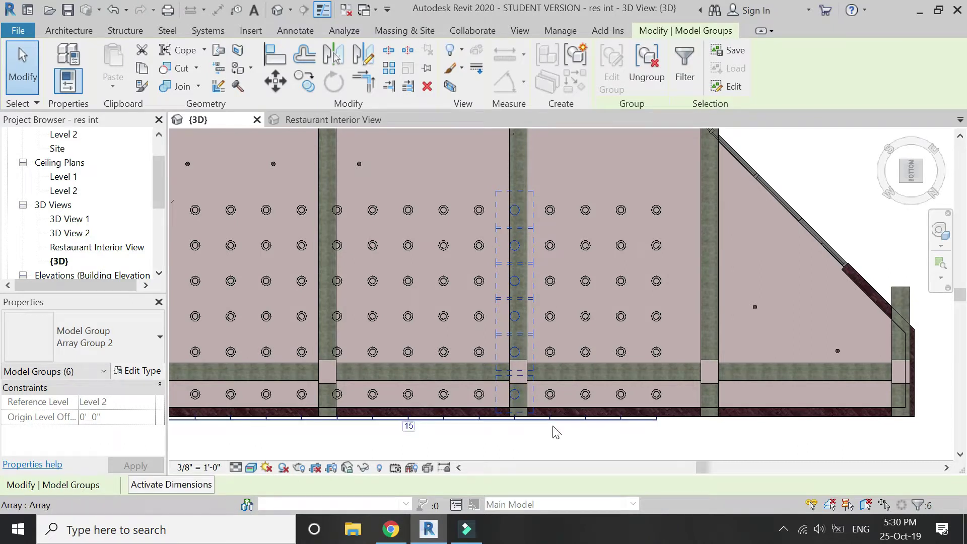
key("Delete")
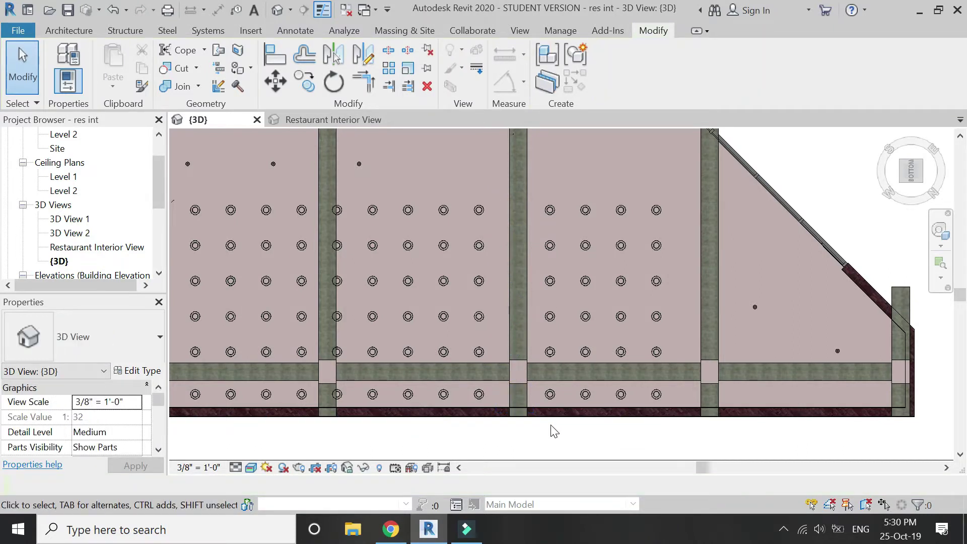
- Move the column of six lights overlapping the second cross beam sideways until it clears the beam's edge
left_click(344, 216)
left_click(340, 246, "ctrl")
left_click(341, 281, "ctrl")
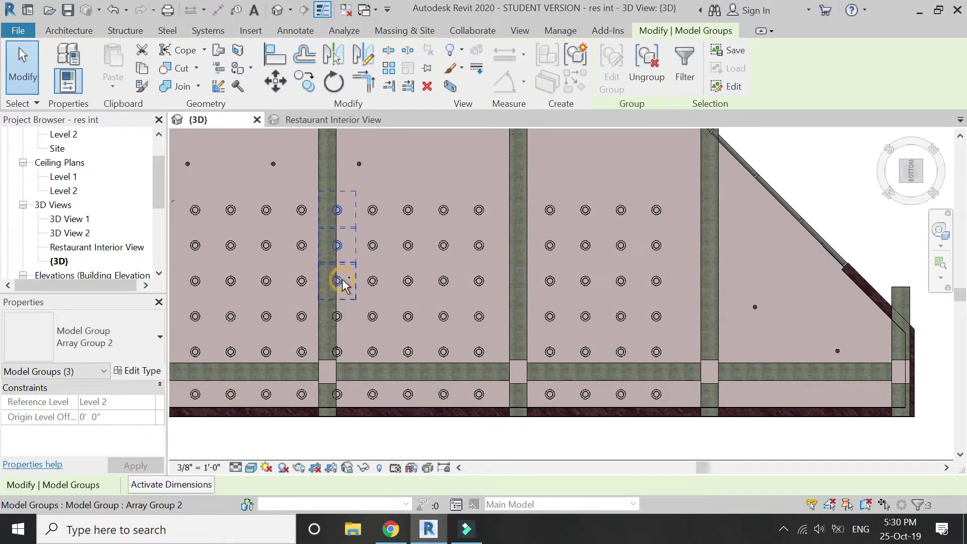
left_click(338, 317, "ctrl")
left_click(339, 352, "ctrl")
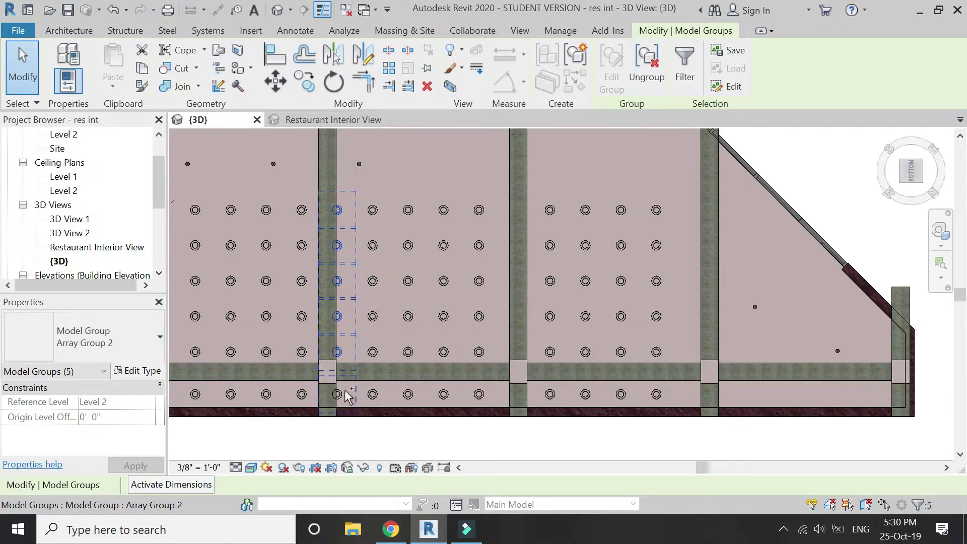
left_click(274, 81)
scroll(347, 211, "up", 8)
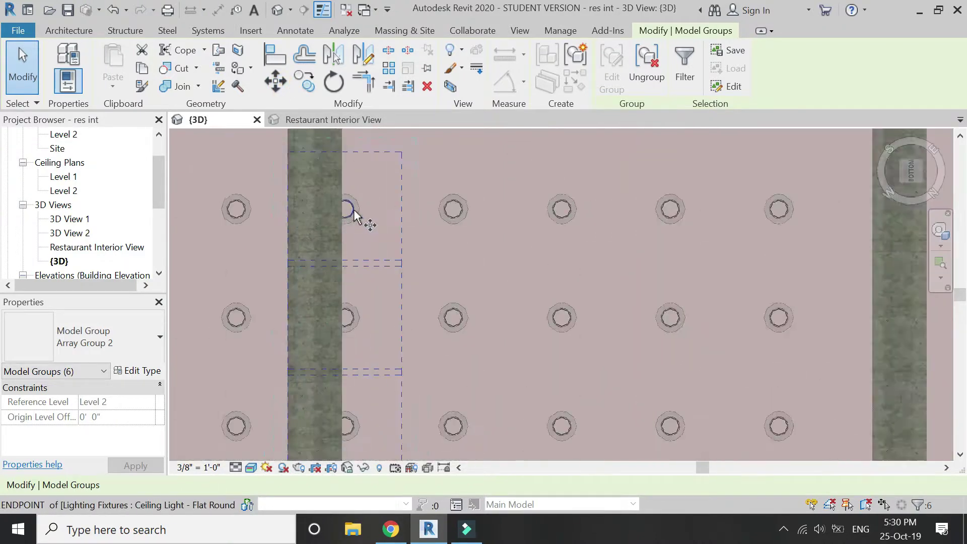
left_click(361, 209)
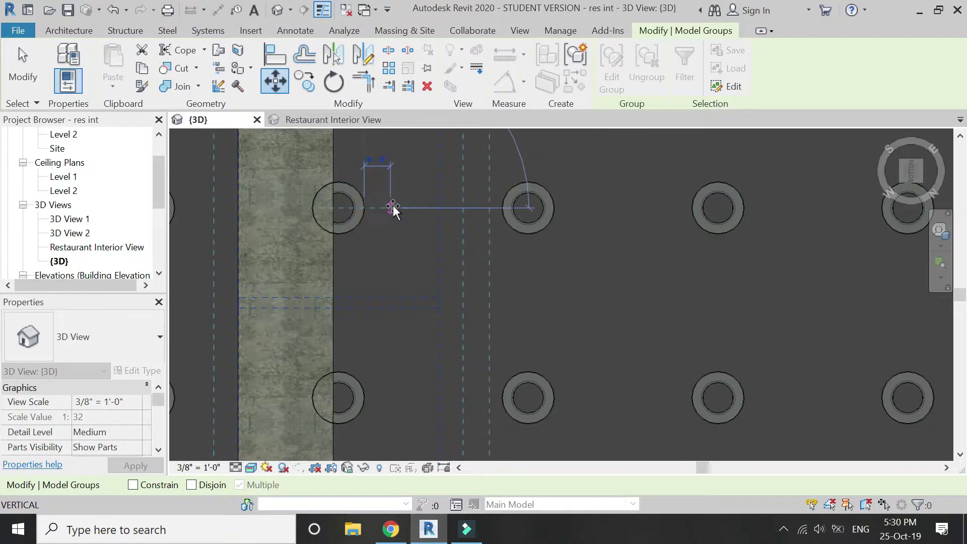
left_click(393, 205)
scroll(304, 206, "down", 8)
key("Escape")
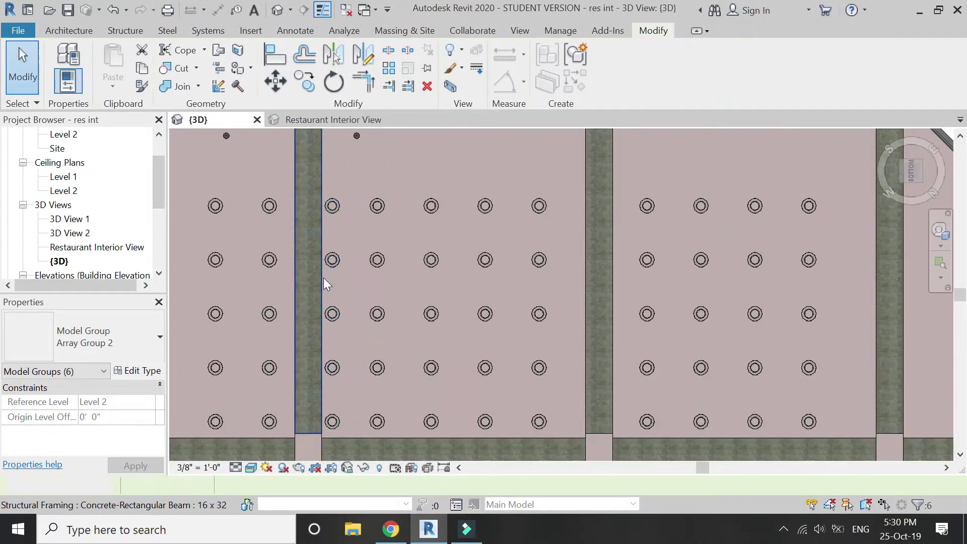
scroll(320, 280, "down", 4)
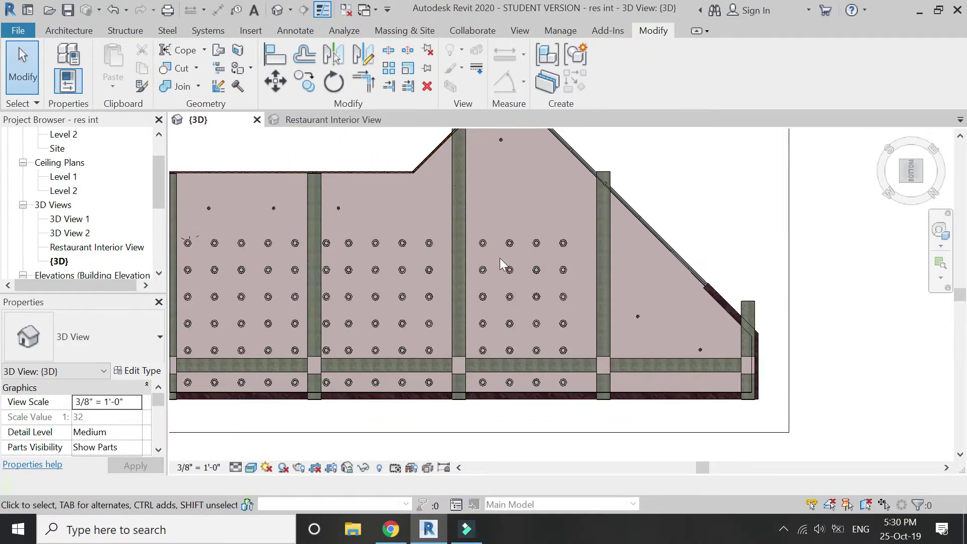
- Copy one light from the end row of the third bay with multiple copying, placing three copies in the empty ceiling area beyond that row
scroll(504, 251, "down", 2)
scroll(555, 170, "up", 3)
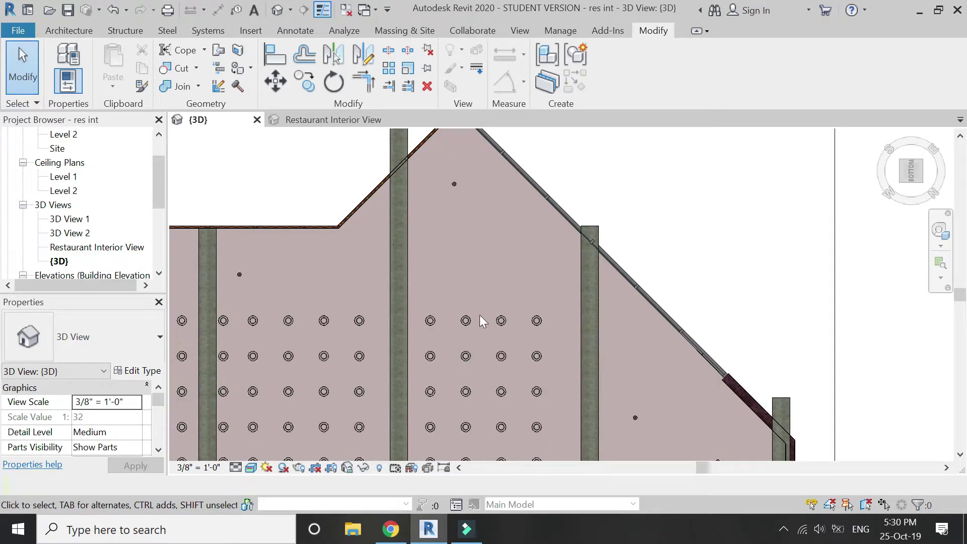
left_click(466, 322)
scroll(395, 166, "up", 1)
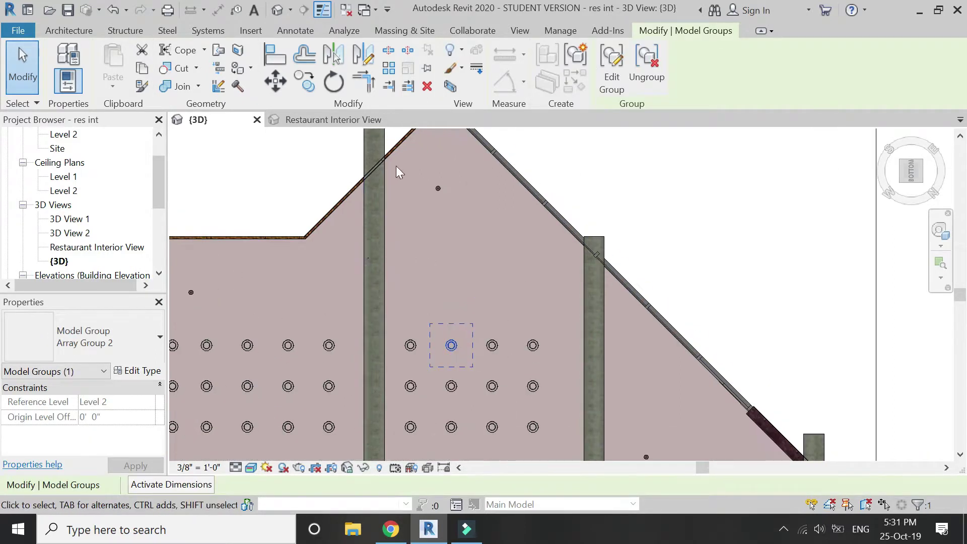
left_click(305, 80)
scroll(425, 348, "up", 4)
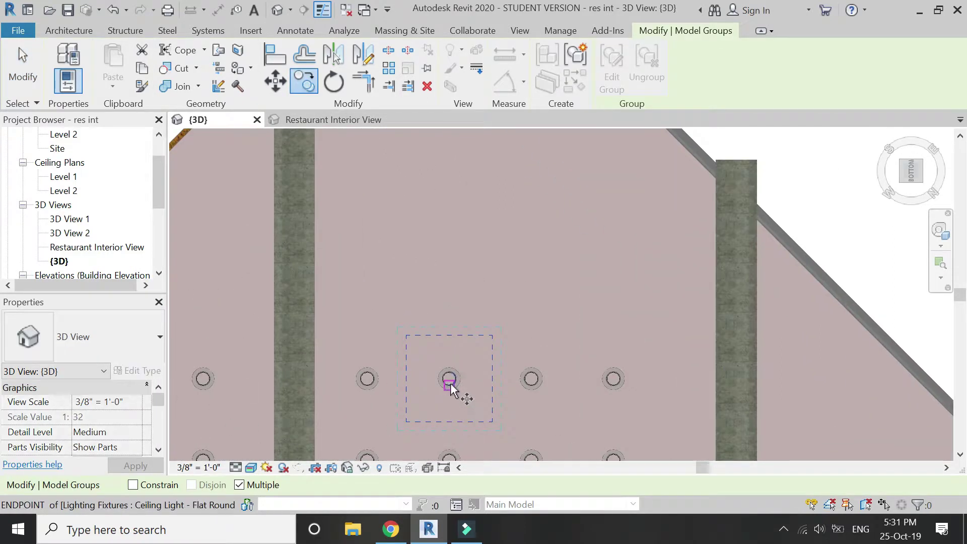
scroll(447, 378, "up", 4)
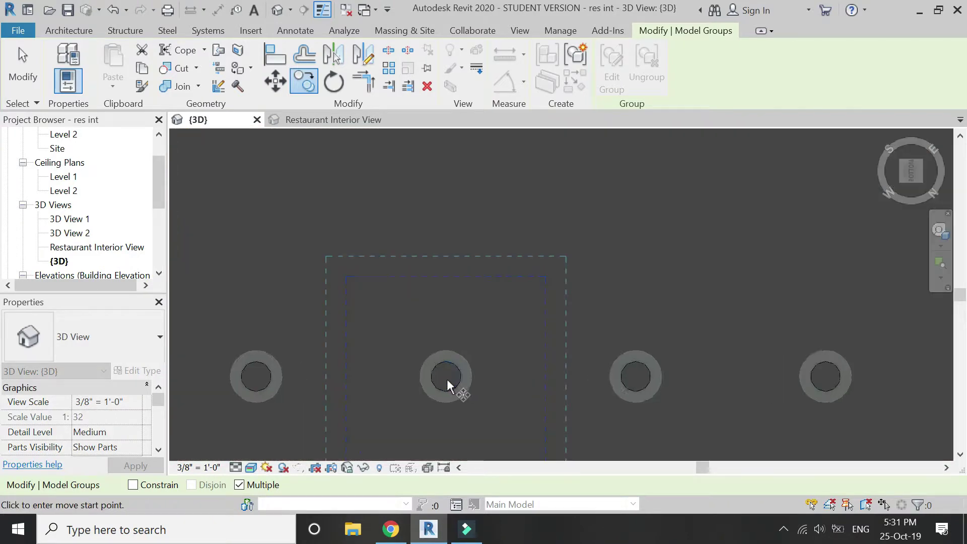
left_click(446, 379)
scroll(445, 377, "down", 3)
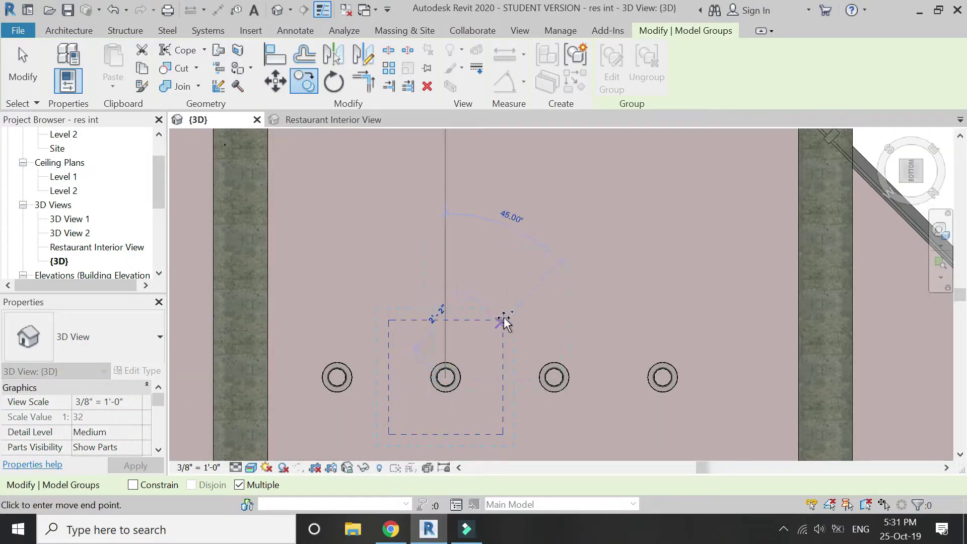
left_click(558, 267)
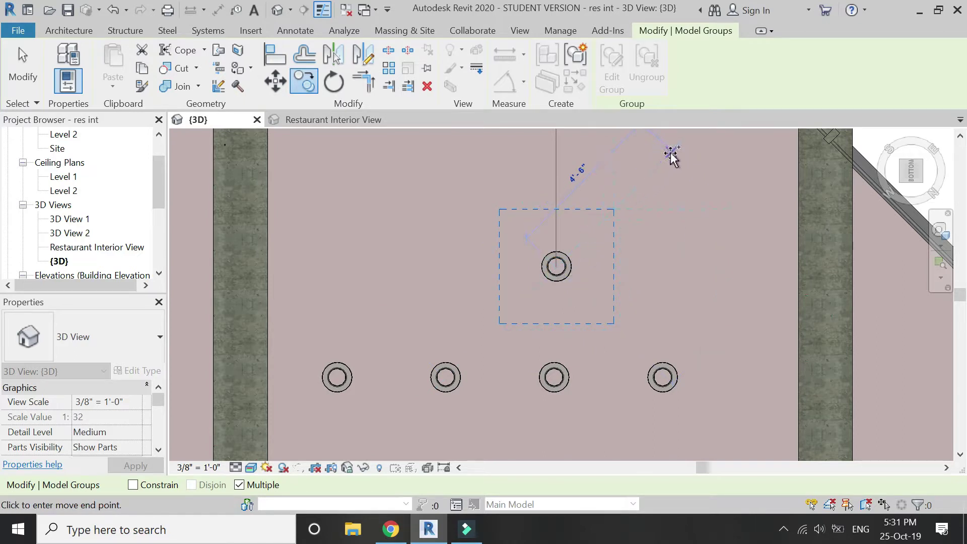
left_click(671, 151)
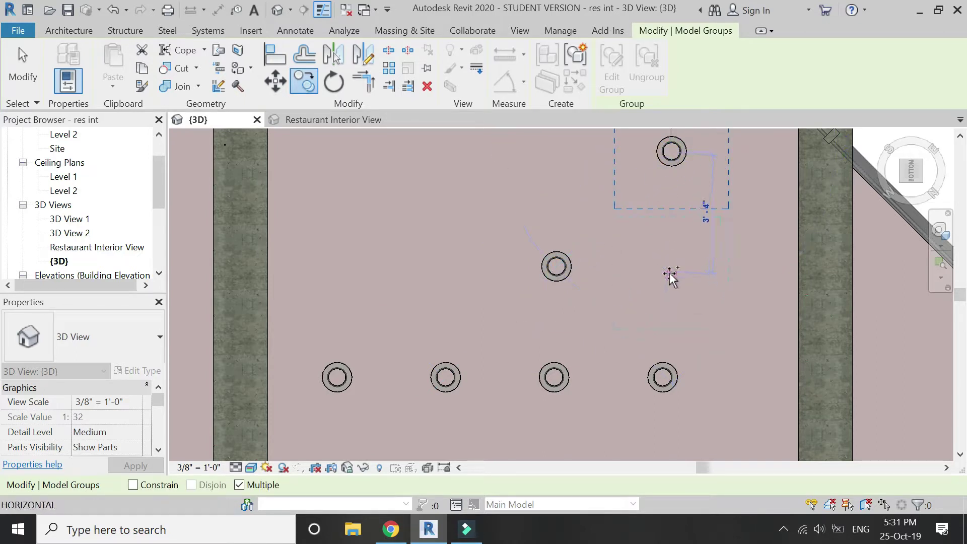
left_click(670, 270)
- Place four more light copies in a diagonal line across the third bay's angled end, running toward the slanted wall
scroll(490, 321, "down", 3)
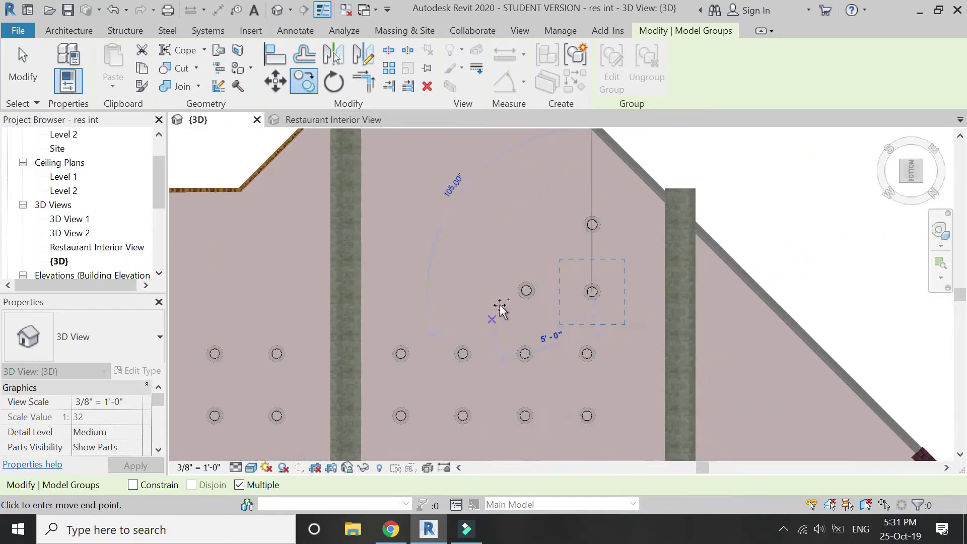
scroll(529, 227, "up", 1)
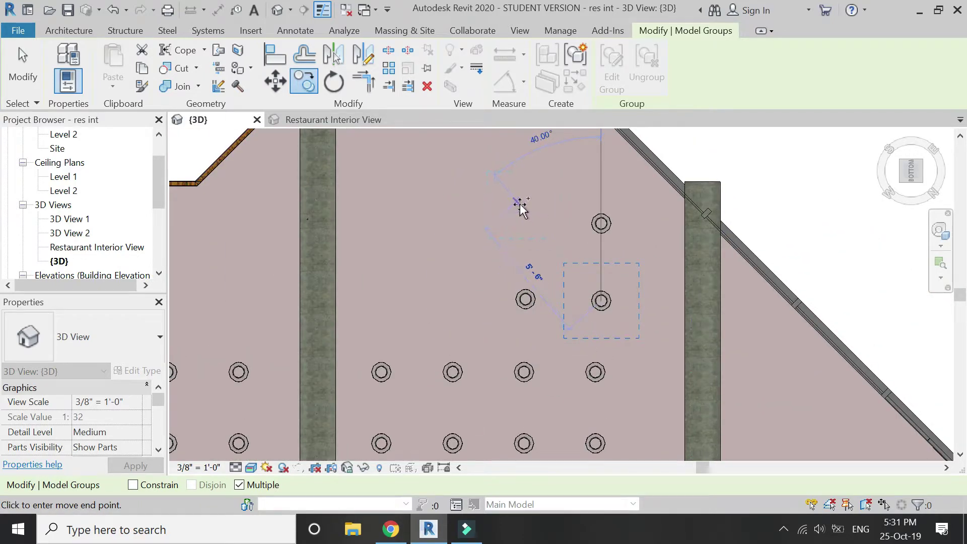
left_click(519, 202)
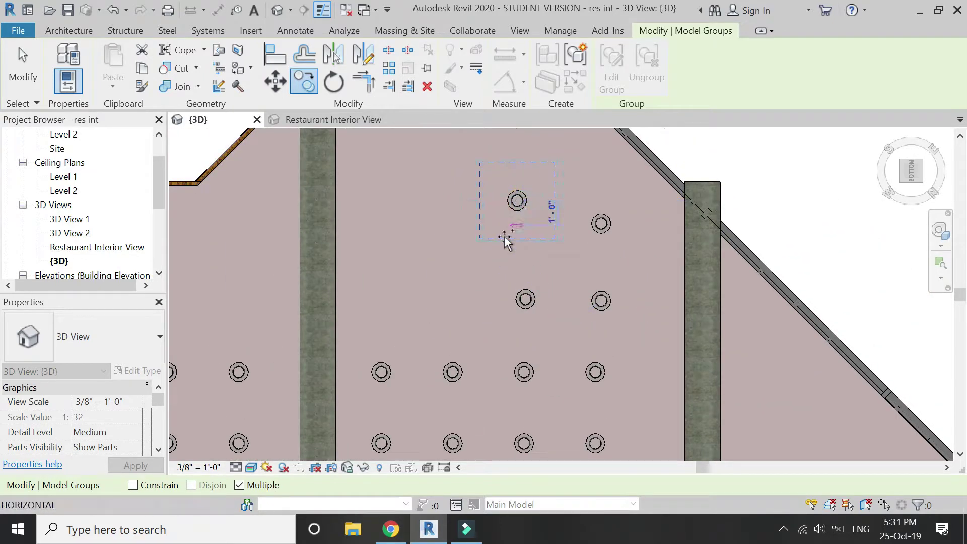
left_click(466, 252)
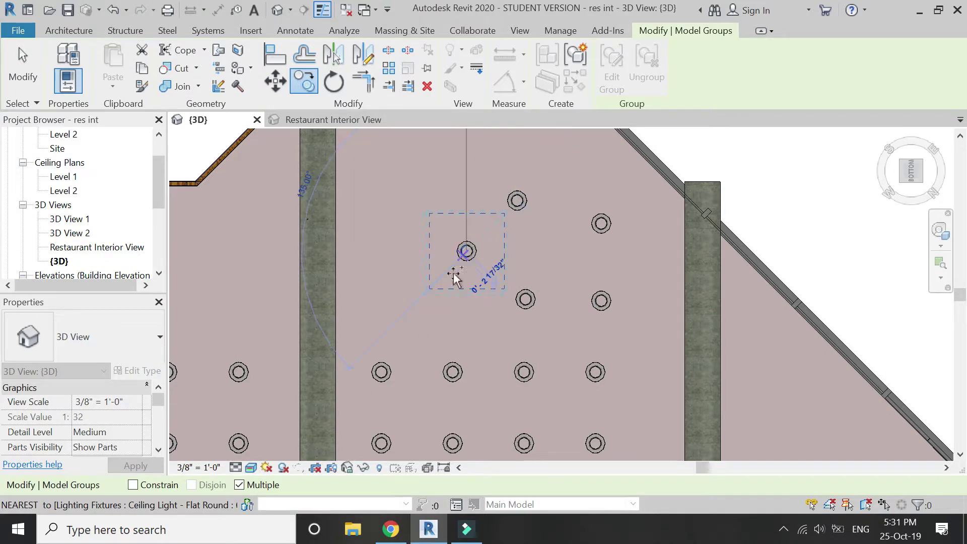
left_click(416, 303)
scroll(388, 304, "down", 3)
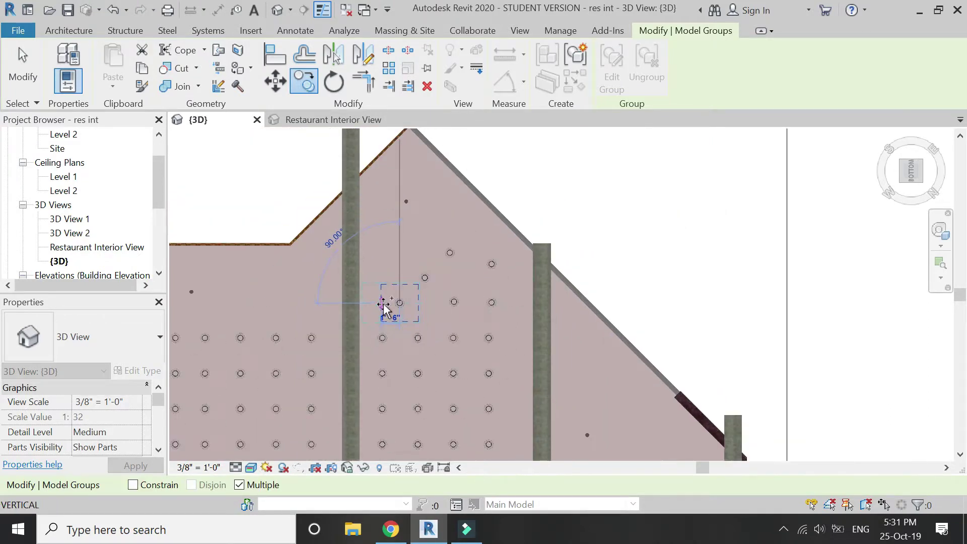
scroll(473, 226, "up", 1)
left_click(472, 226)
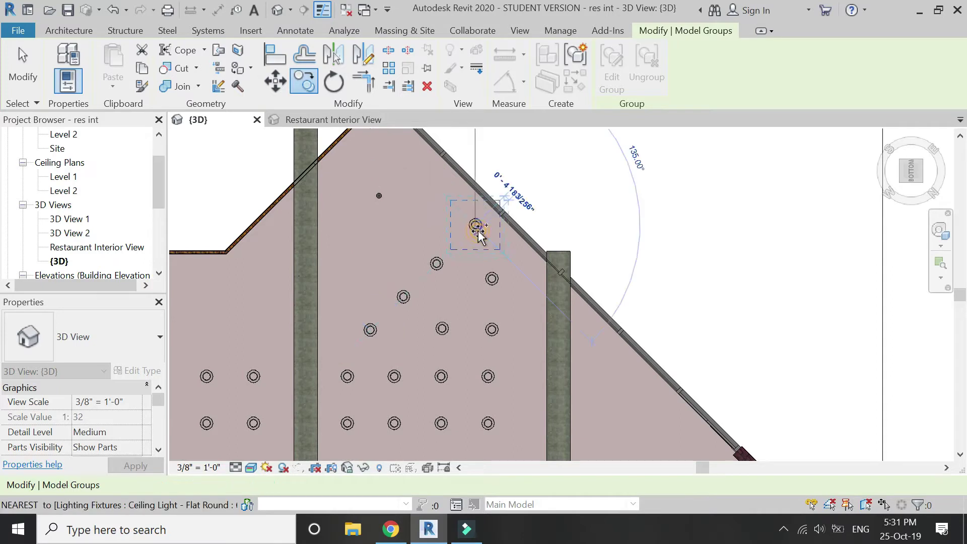
- Place four more light copies in a column alongside the cross beam that separates the third bay from the triangular bay
scroll(385, 190, "down", 2)
scroll(473, 277, "up", 3)
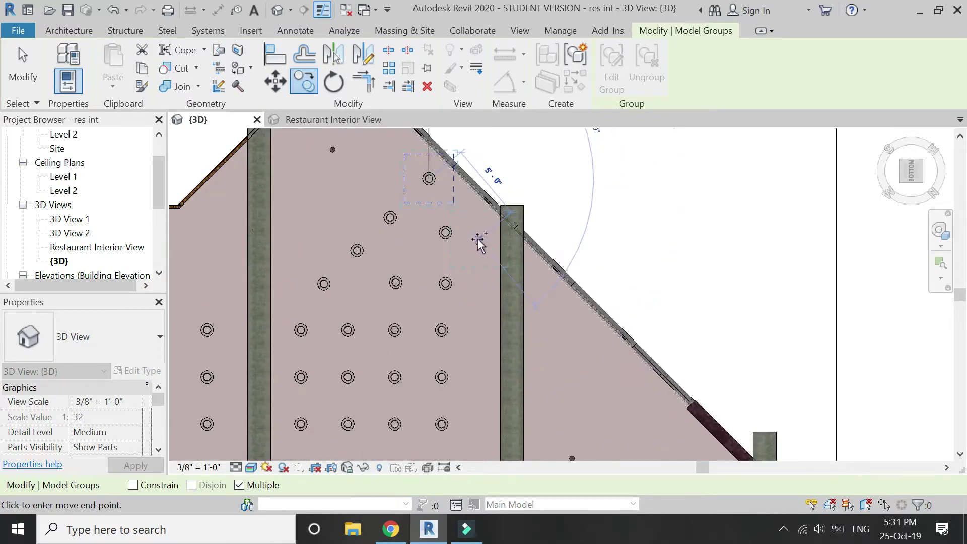
left_click(491, 248)
scroll(492, 255, "down", 1)
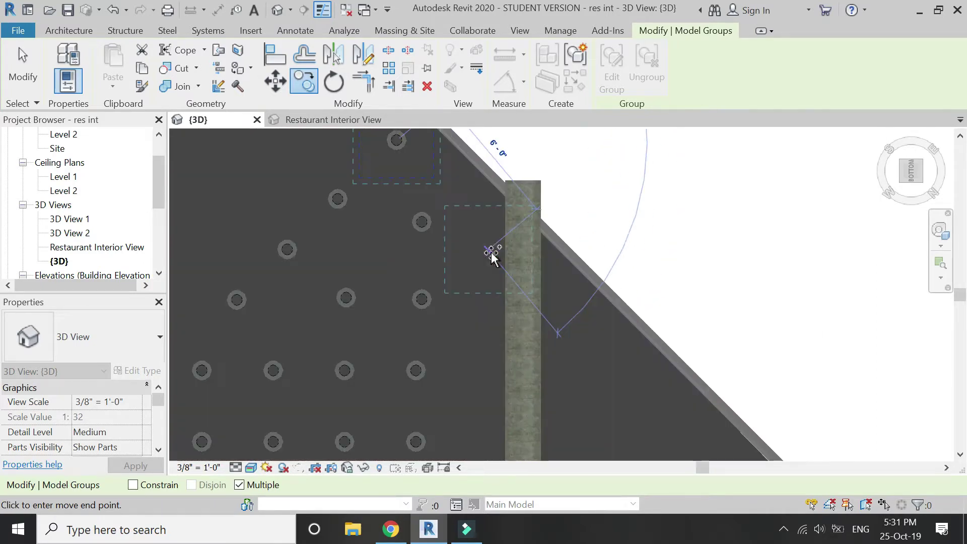
scroll(474, 259, "up", 2)
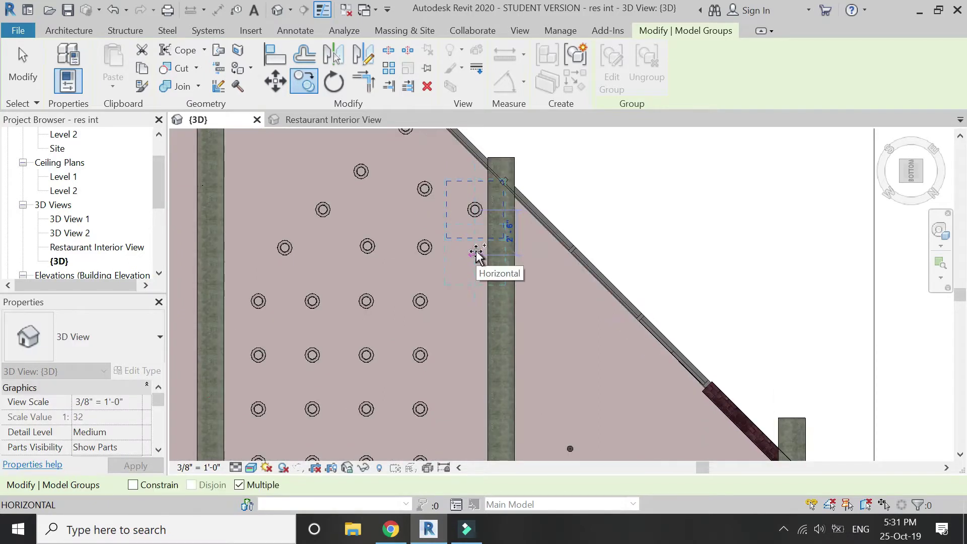
left_click(476, 253)
left_click(474, 299)
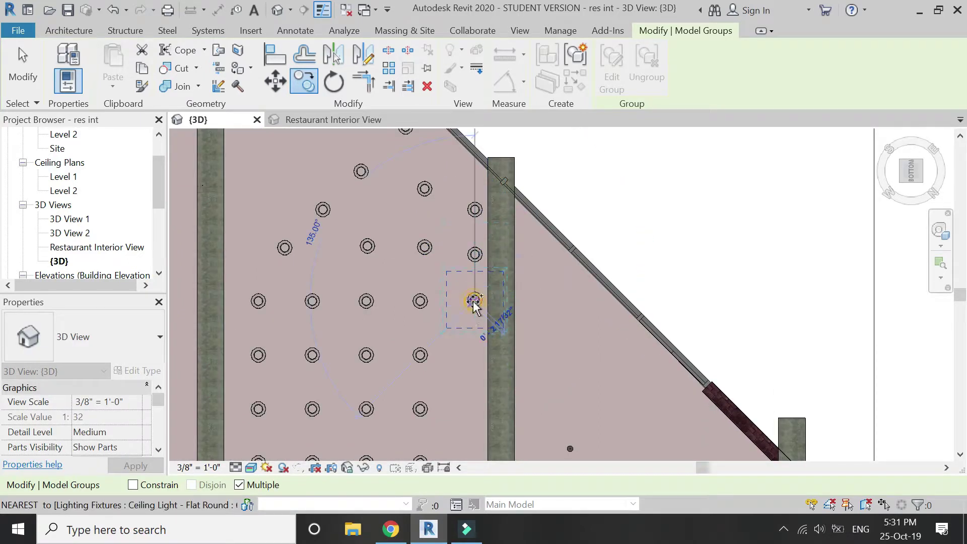
left_click(473, 352)
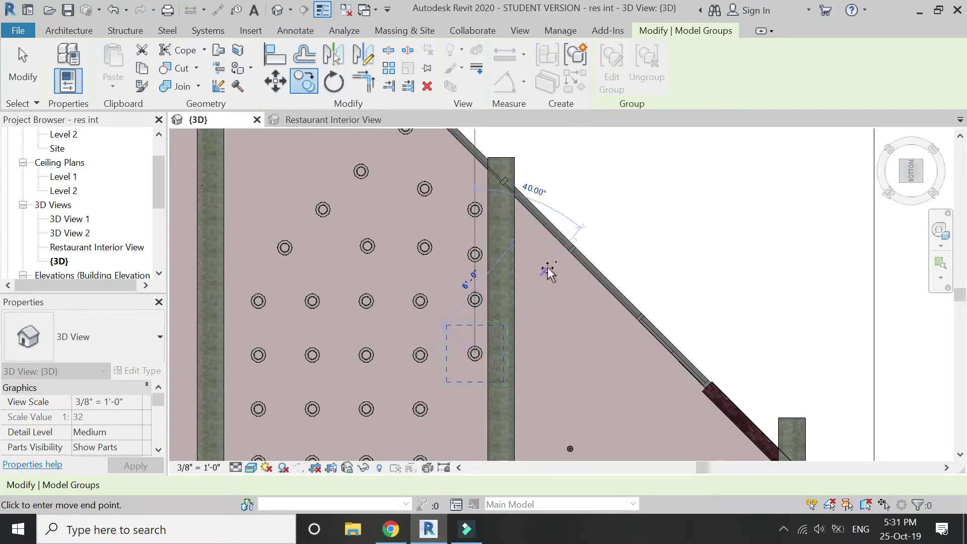
- Place five light copies in the triangular bay past the cross beam, near the slanted wall, and finish copying
left_click(538, 255)
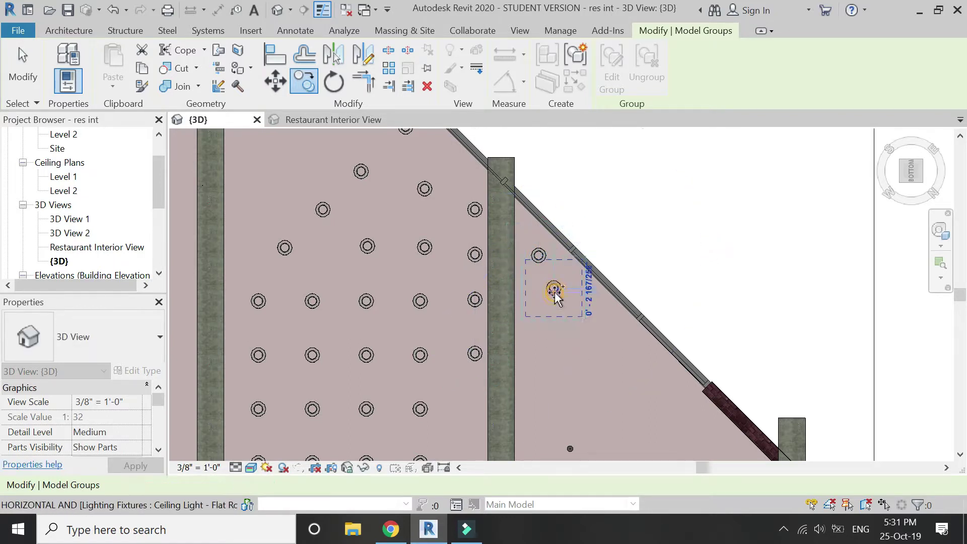
left_click(553, 287)
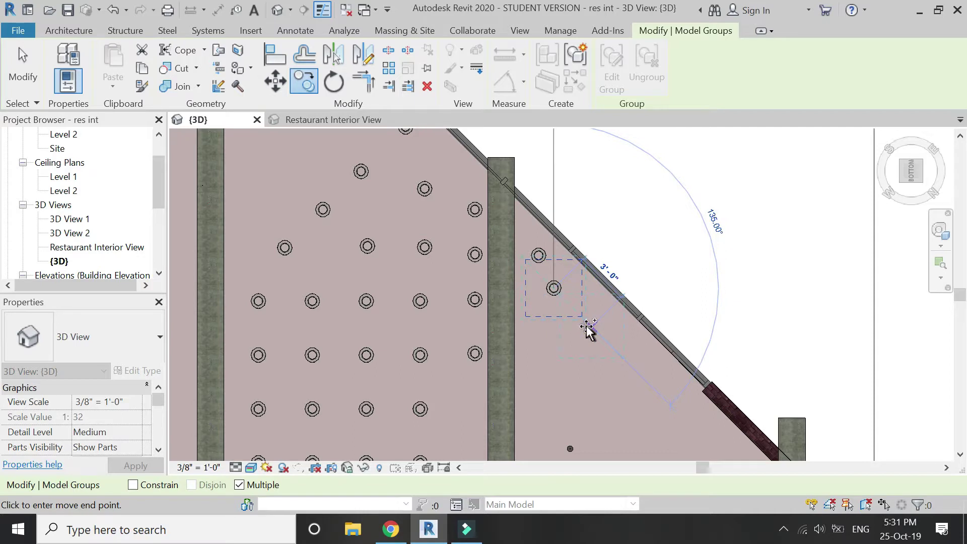
left_click(592, 327)
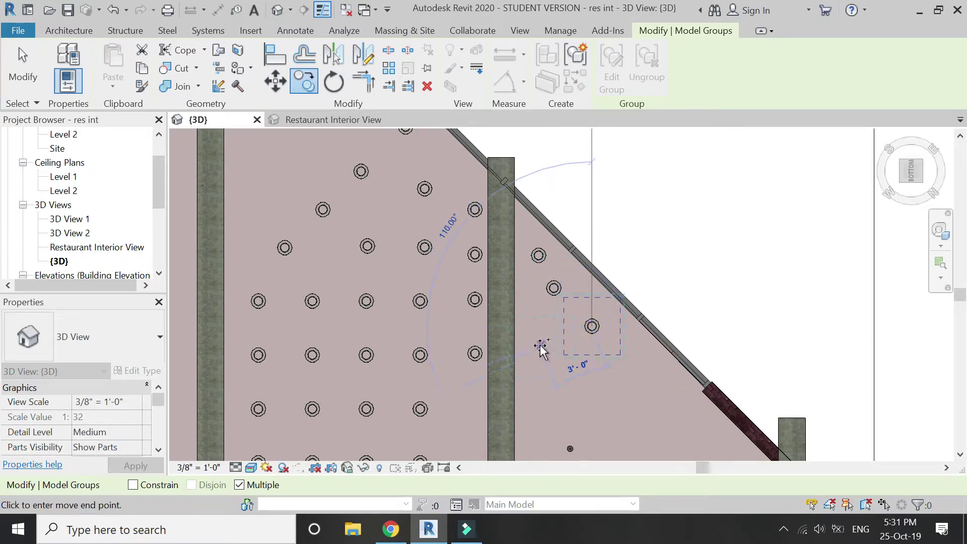
scroll(579, 247, "down", 5)
scroll(530, 351, "up", 1)
key("Escape")
key("Escape")
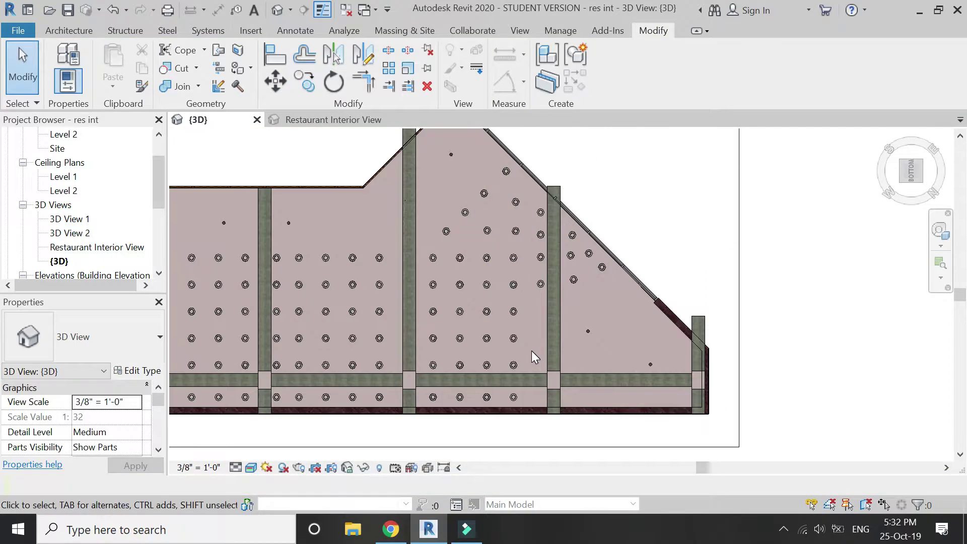
- Copy the last light in the column beside the cross beam four more times, lining the copies up with the remaining grid rows
scroll(531, 347, "up", 2)
left_click(545, 251)
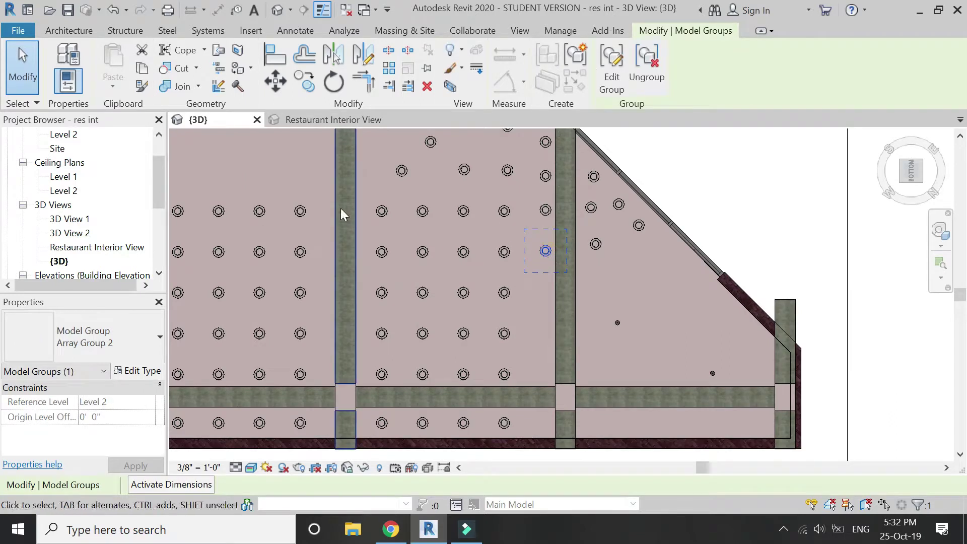
left_click(304, 80)
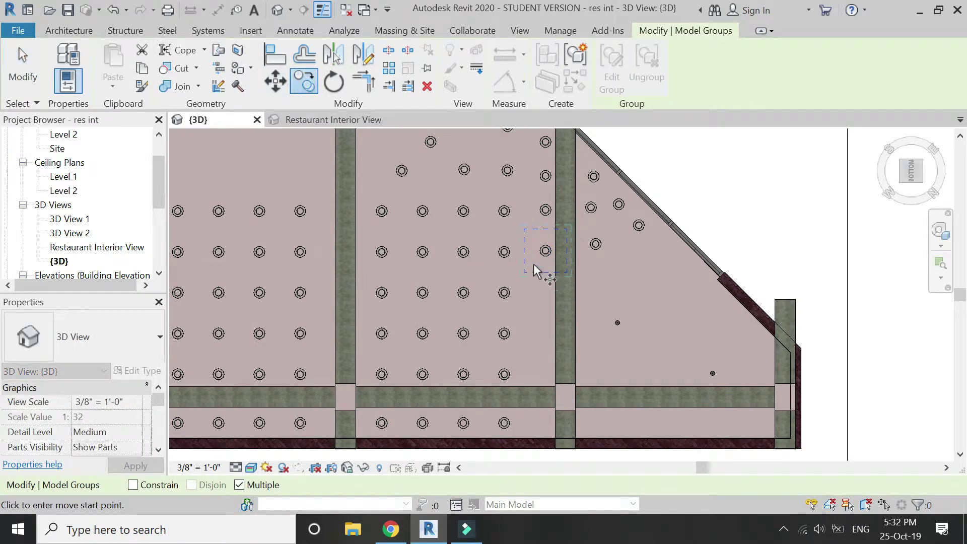
left_click(518, 252)
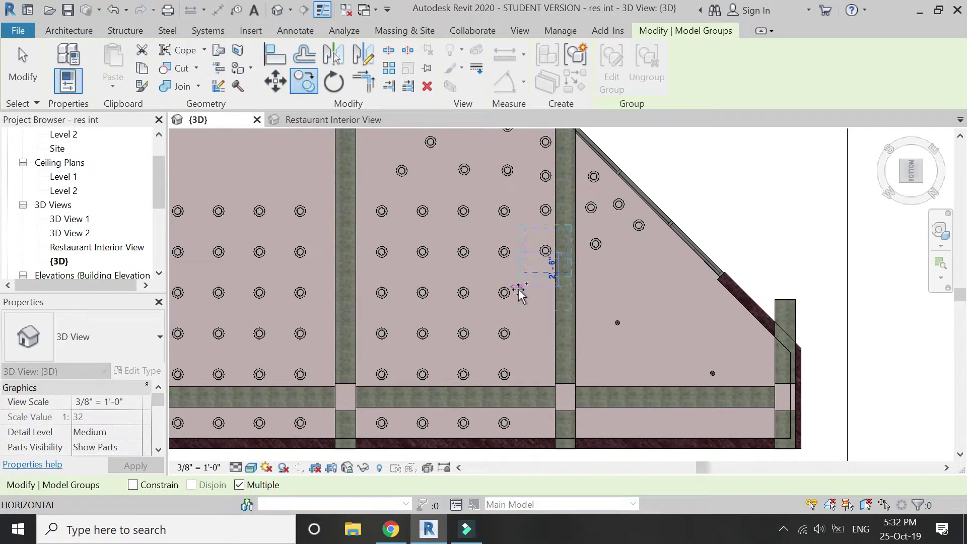
left_click(518, 293)
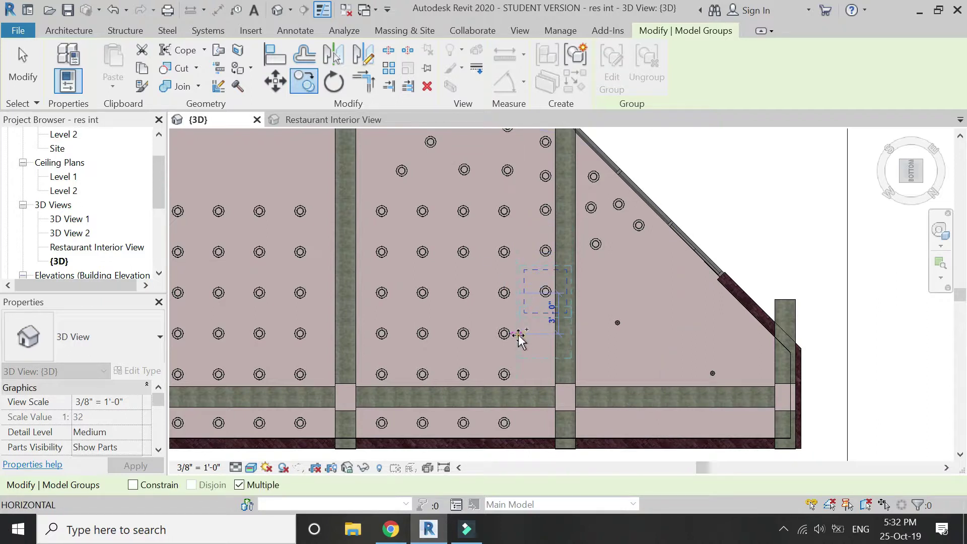
left_click(521, 375)
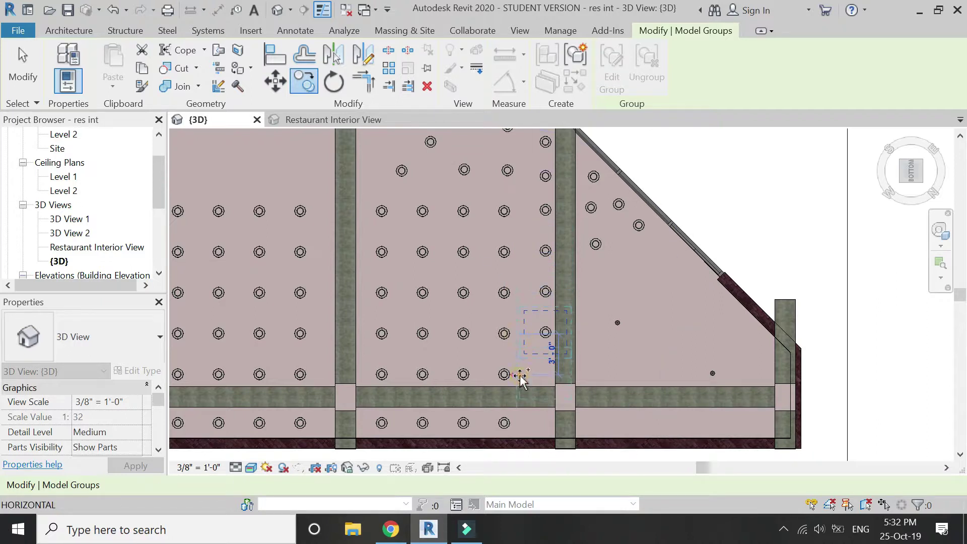
left_click(521, 420)
scroll(733, 276, "down", 3)
key("Escape")
key("Escape")
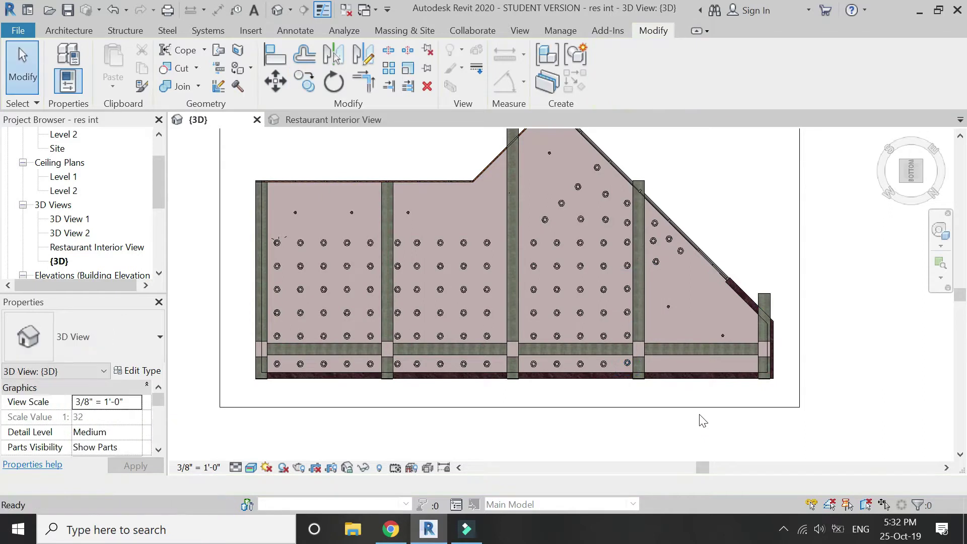
- Switch to the Restaurant Interior View and open its rendering settings
scroll(680, 395, "down", 2)
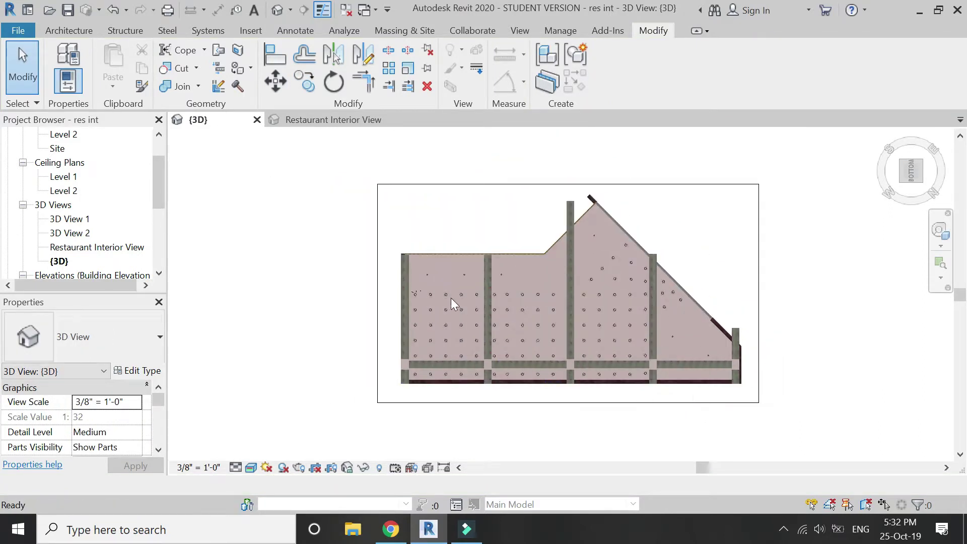
left_click(359, 117)
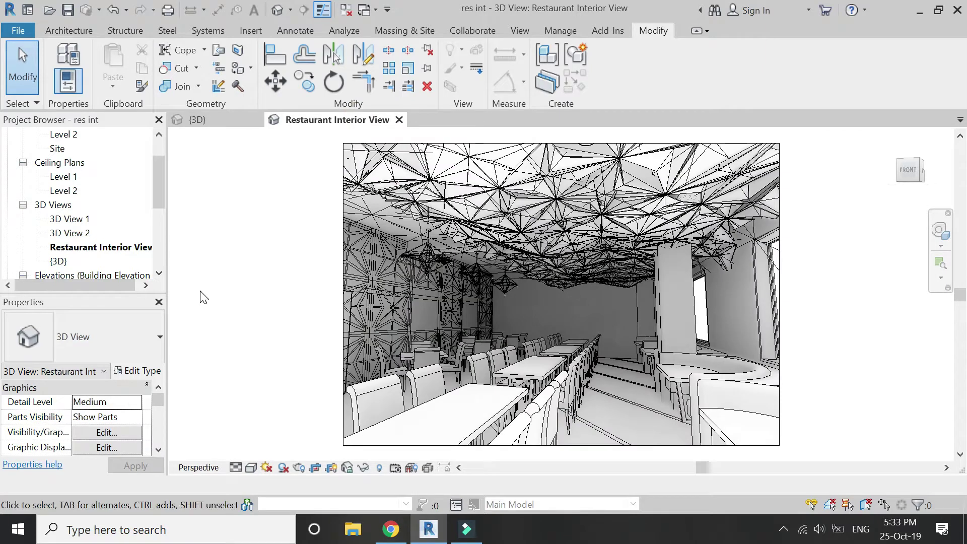
left_click(299, 467)
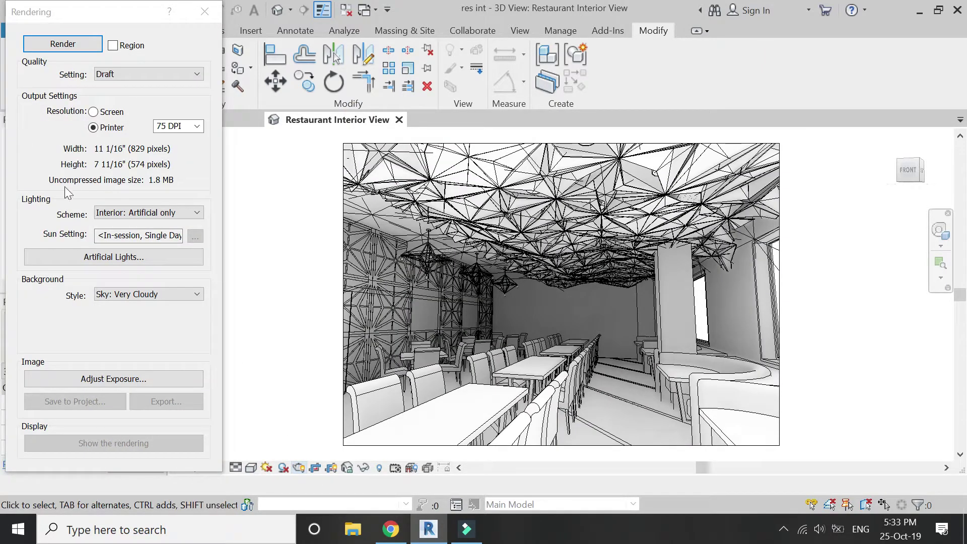
- Open the artificial lights settings and try setting the first ungrouped light's dimming to 0
left_click(132, 259)
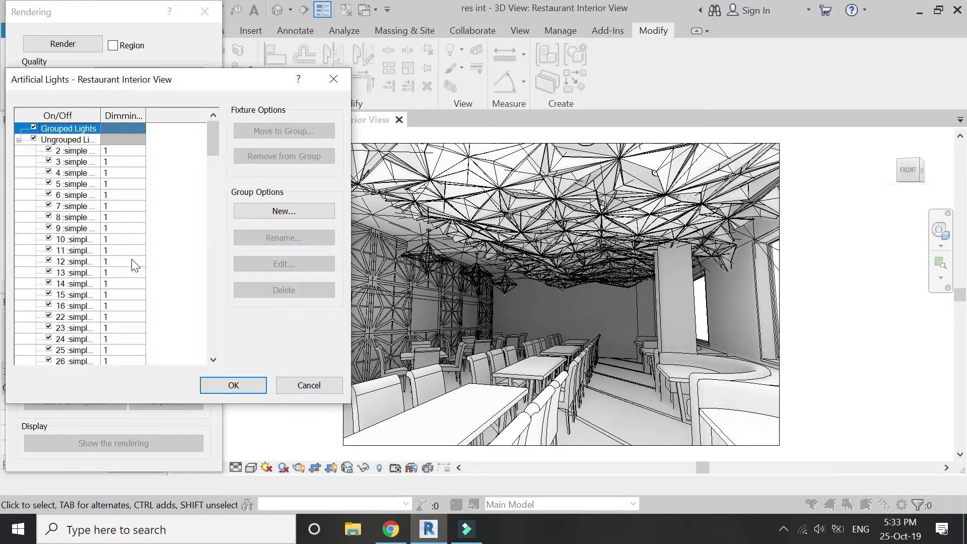
left_click(107, 151)
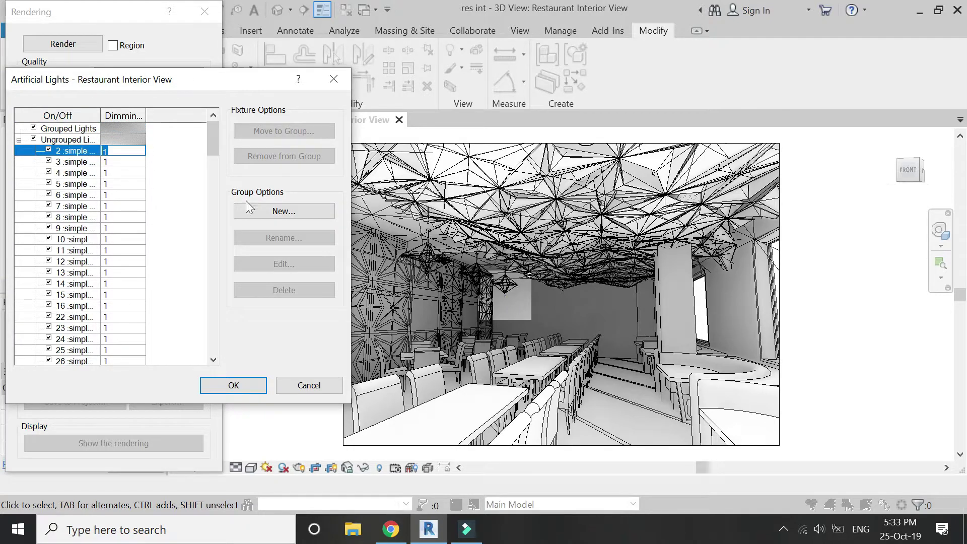
key("BackSpace")
type("0")
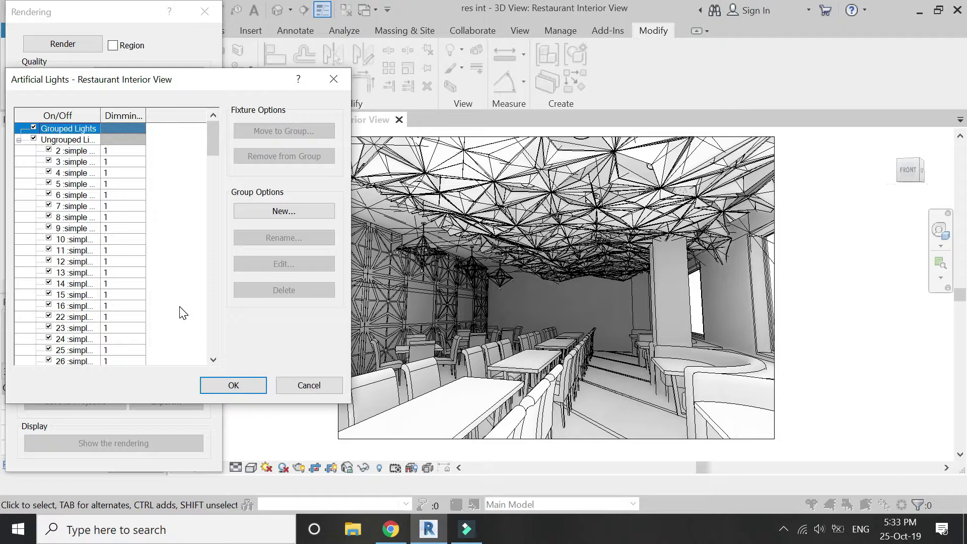
left_click(218, 382)
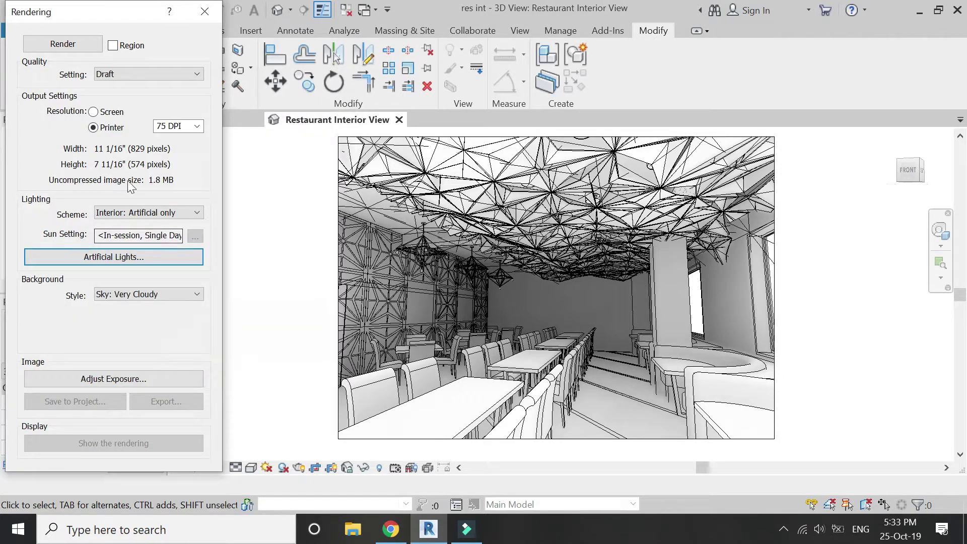
- Render the interior view with artificial lighting only, and render it again with the Interior: Sun and Artificial scheme
left_click(63, 44)
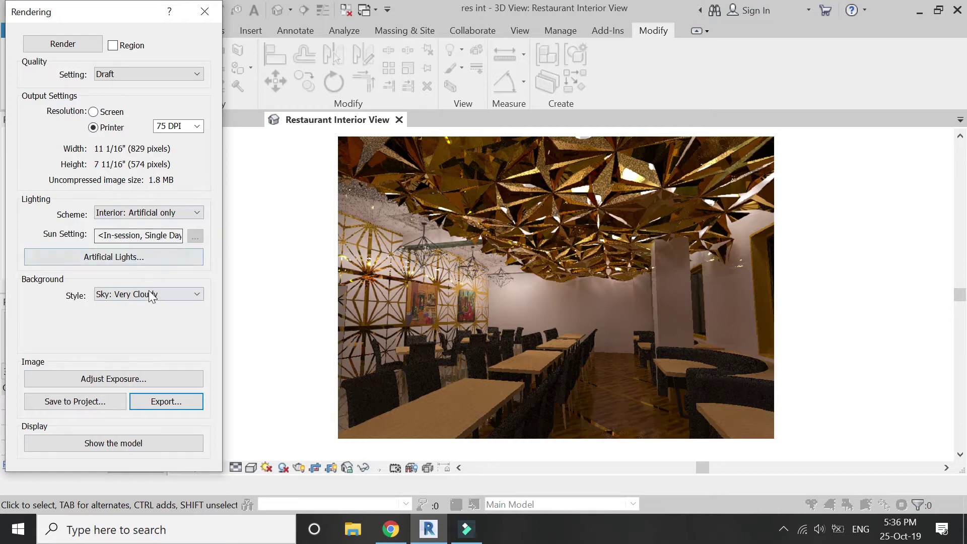
left_click(165, 214)
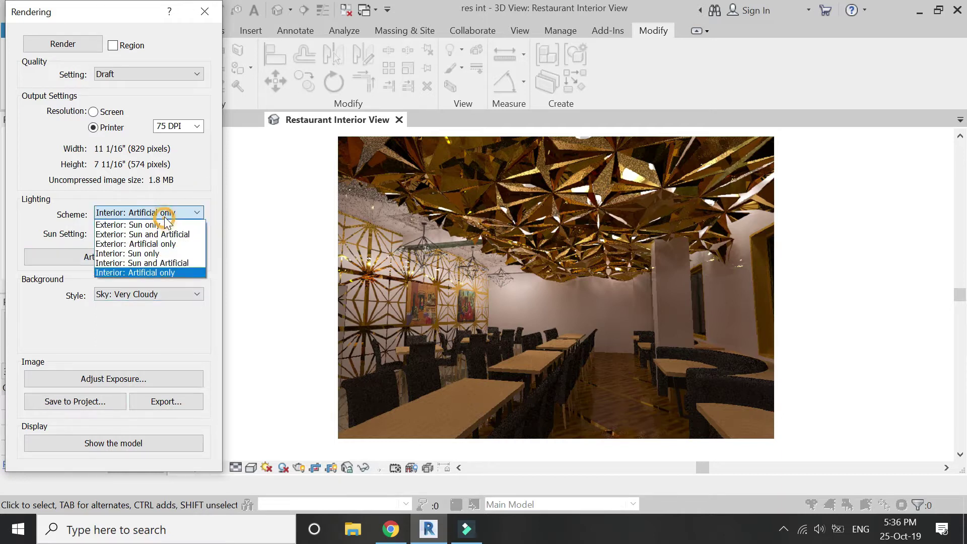
left_click(165, 263)
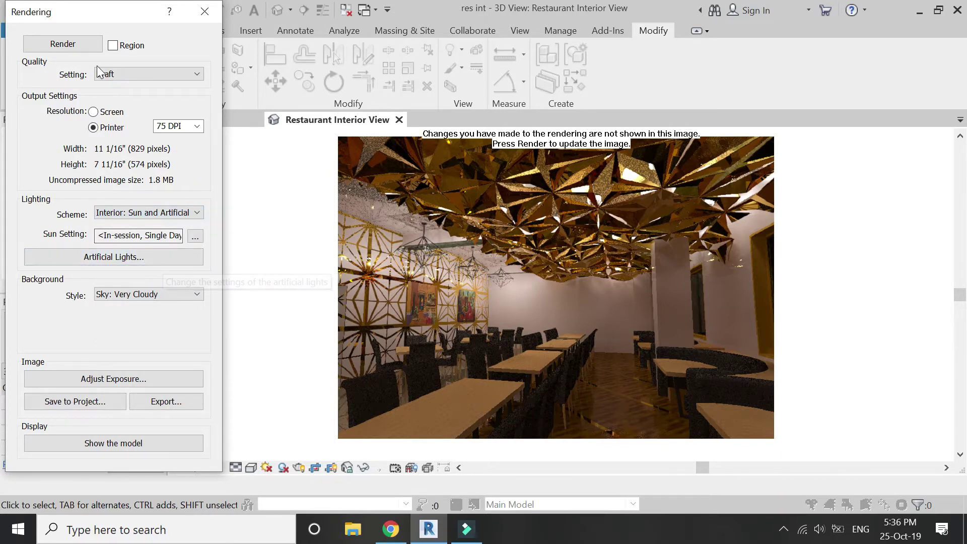
left_click(78, 44)
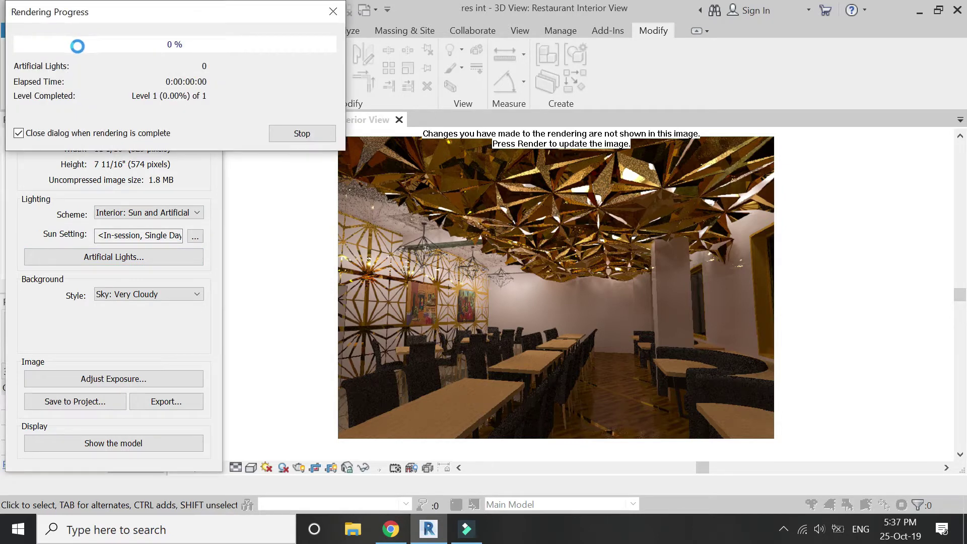